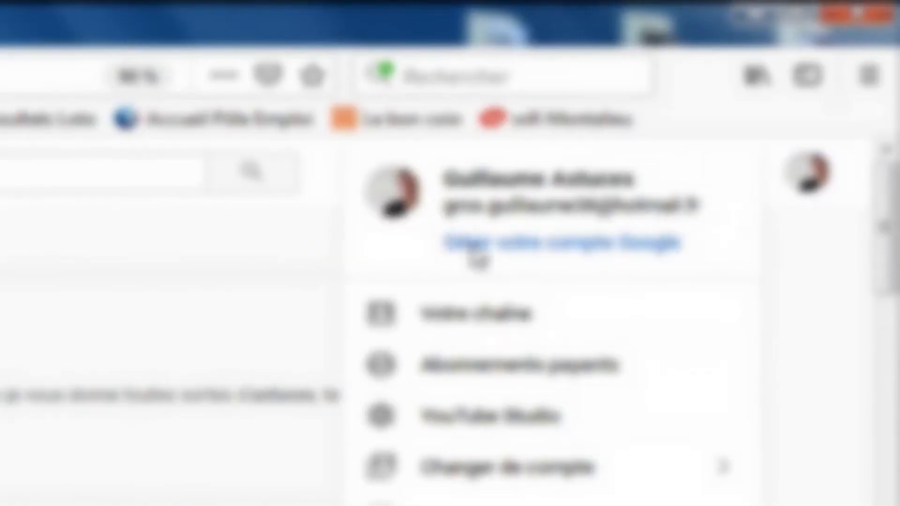
Step: Start uploading a new video from the channel and open the file selection dialog
left_click(553, 328)
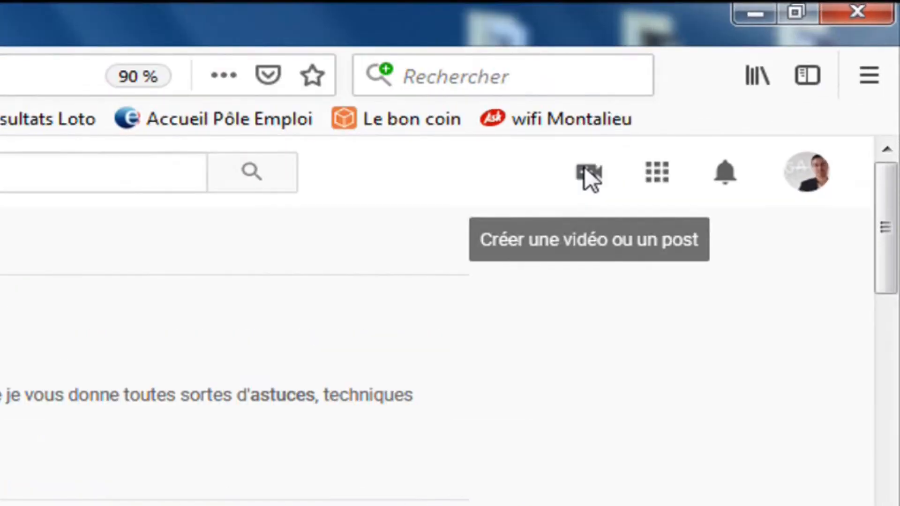
left_click(758, 76)
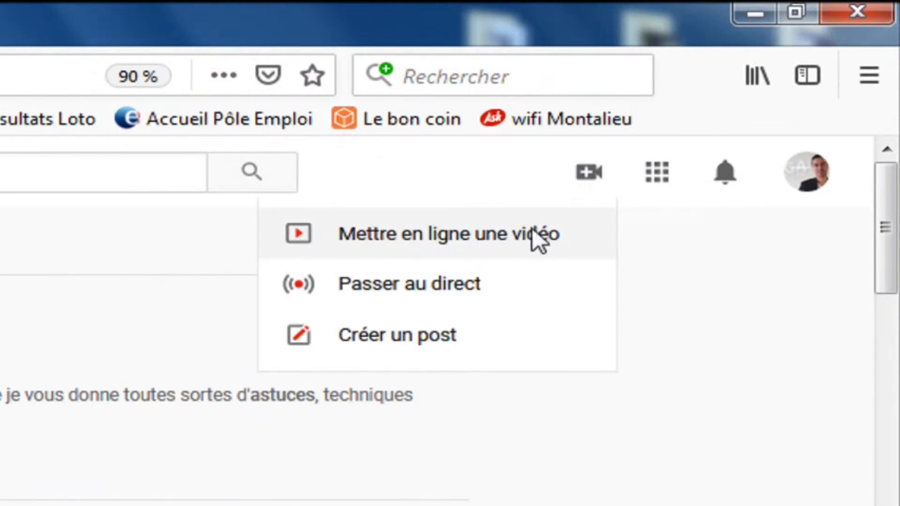
left_click(429, 240)
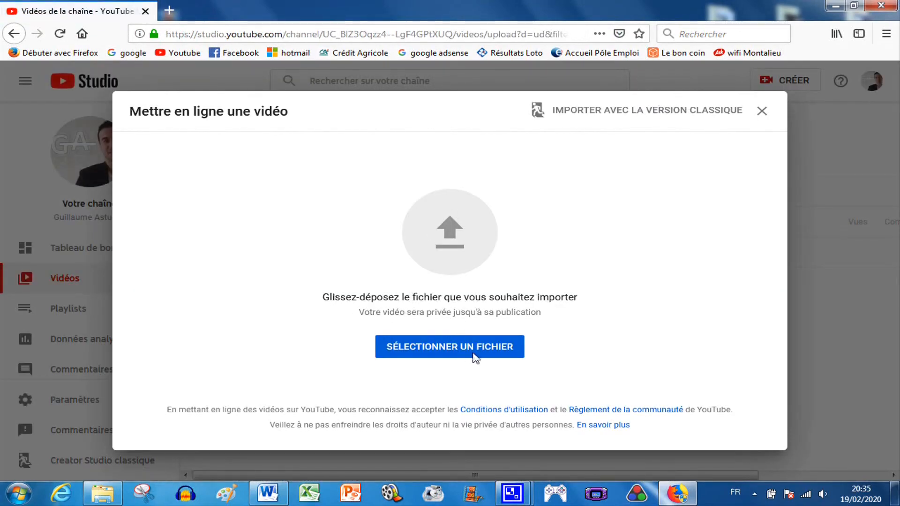
left_click(449, 347)
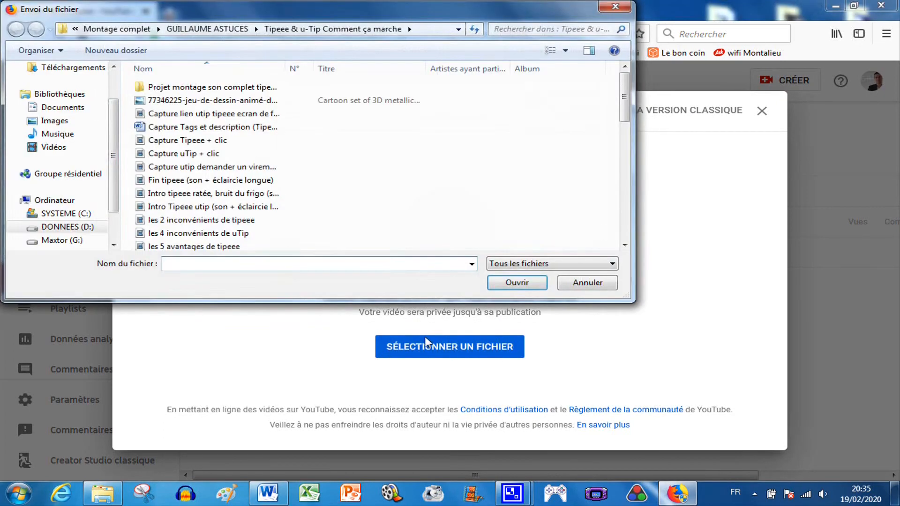
Step: Select the video file "Comment créer des playlists, ranger sa page d'accueil Youtube" from the Desktop to upload it
left_click_drag(112, 193, 113, 165)
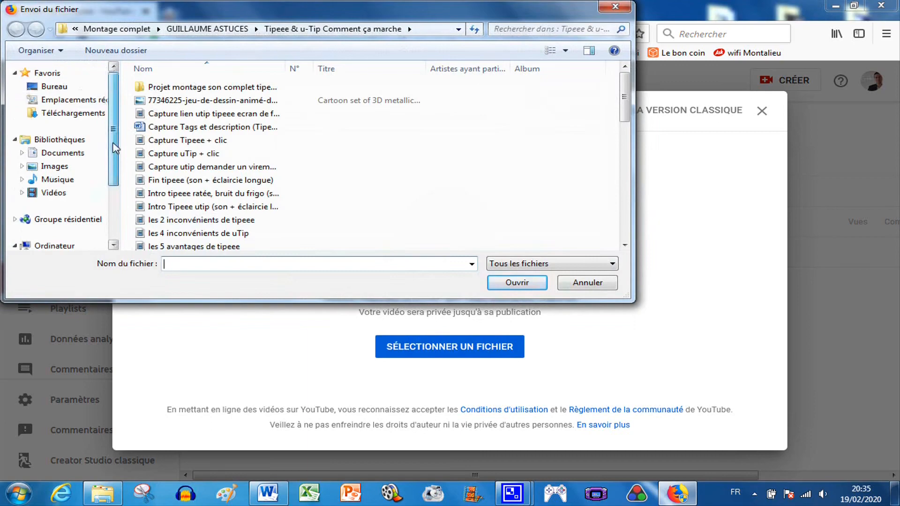
left_click(55, 88)
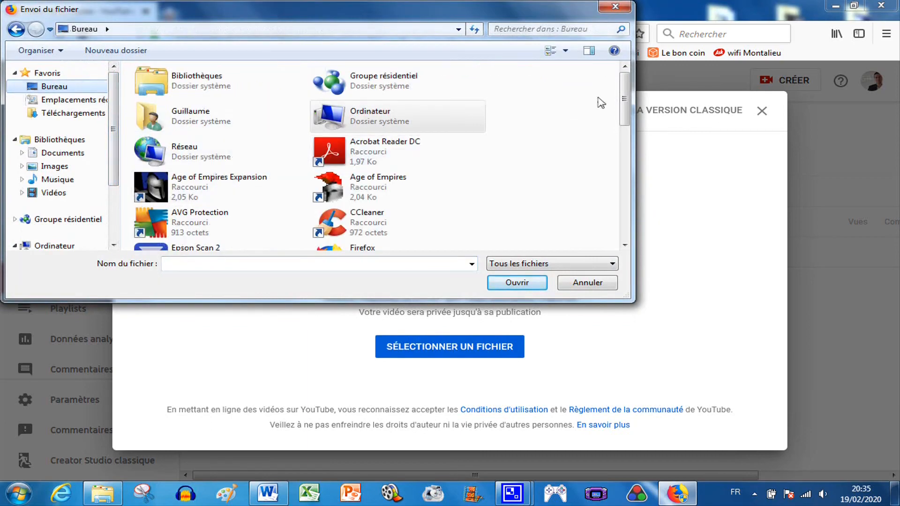
left_click_drag(625, 97, 634, 188)
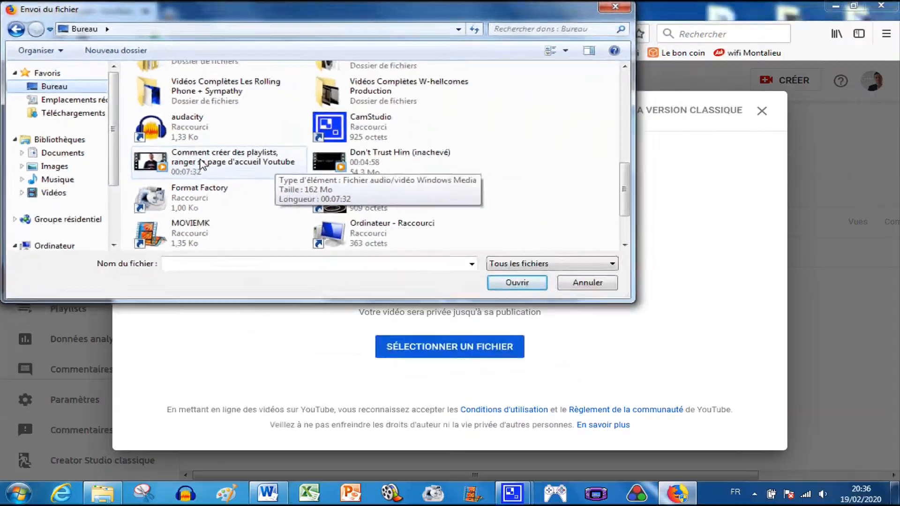
double_click(451, 359)
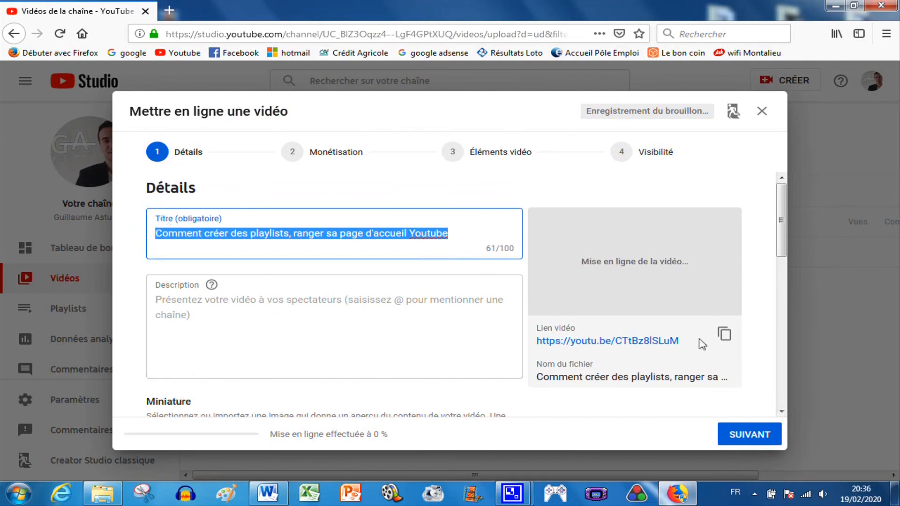
Step: Arrange the browser and the Word document with the prepared title and description side by side
left_click_drag(780, 240, 783, 205)
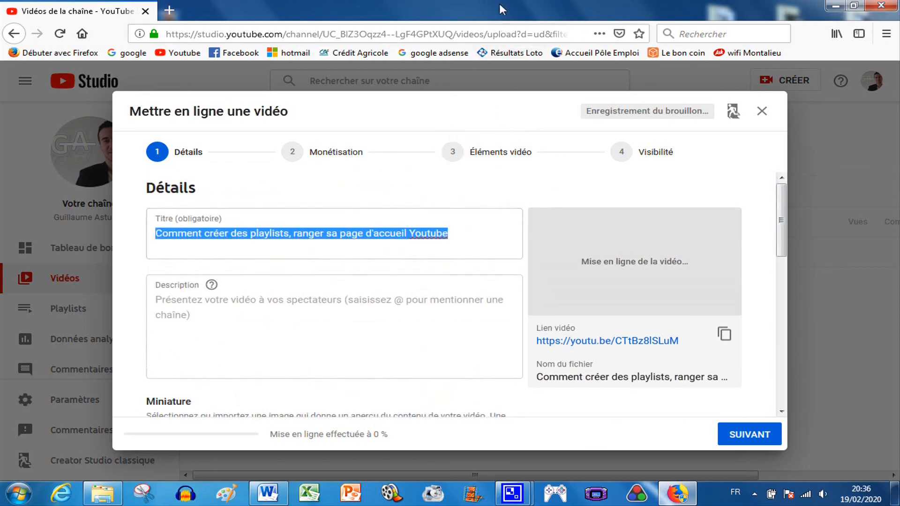
left_click_drag(502, 9, 897, 28)
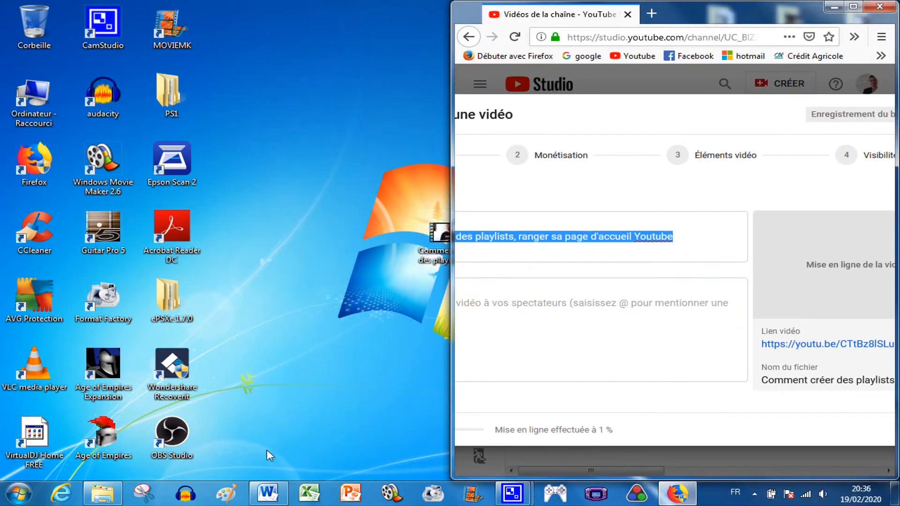
left_click(267, 493)
left_click_drag(675, 17, 1, 52)
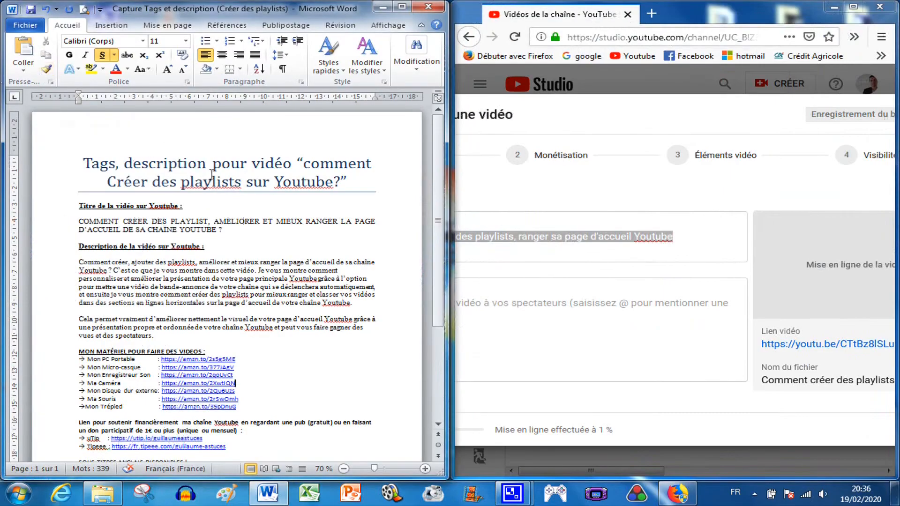
Step: Copy the prepared video title from the Word document into the video's Title field
scroll(439, 173, "down", 4)
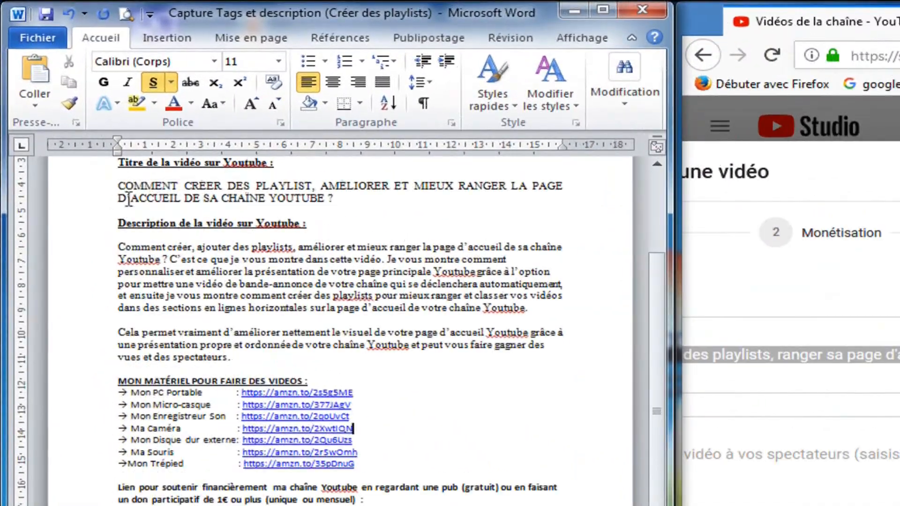
left_click_drag(79, 124, 159, 130)
left_click_drag(239, 194, 342, 215)
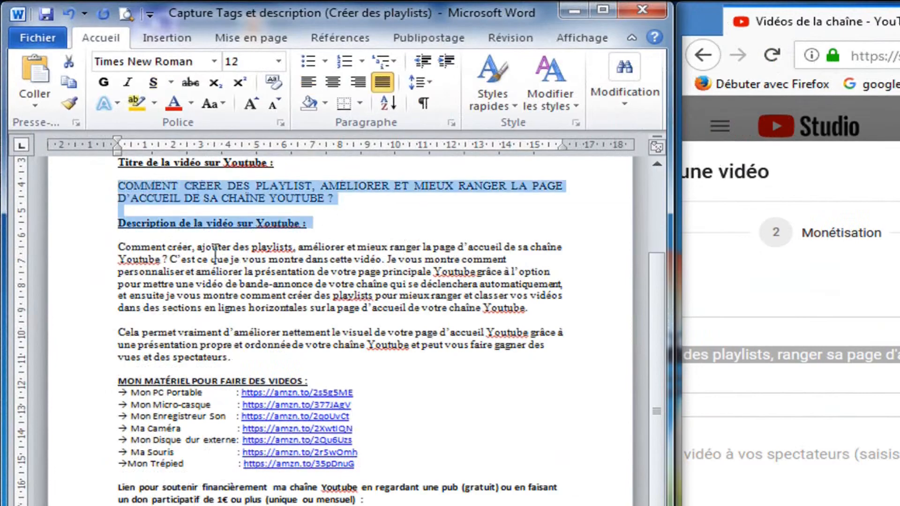
left_click_drag(119, 246, 121, 370)
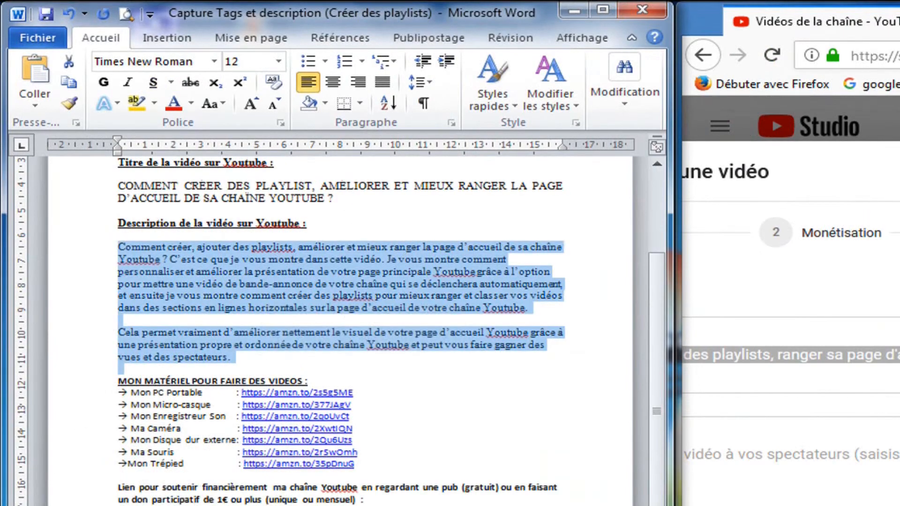
left_click_drag(194, 354, 113, 478)
scroll(370, 416, "down", 1)
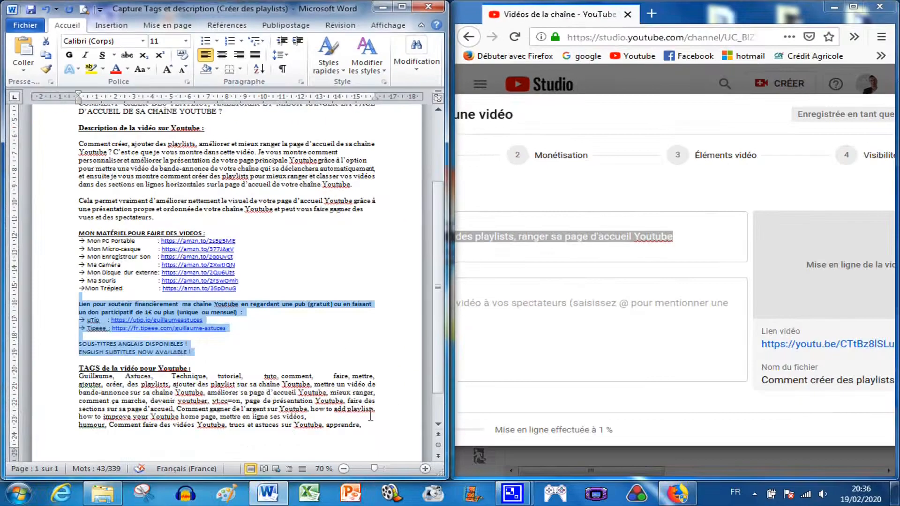
double_click(375, 427)
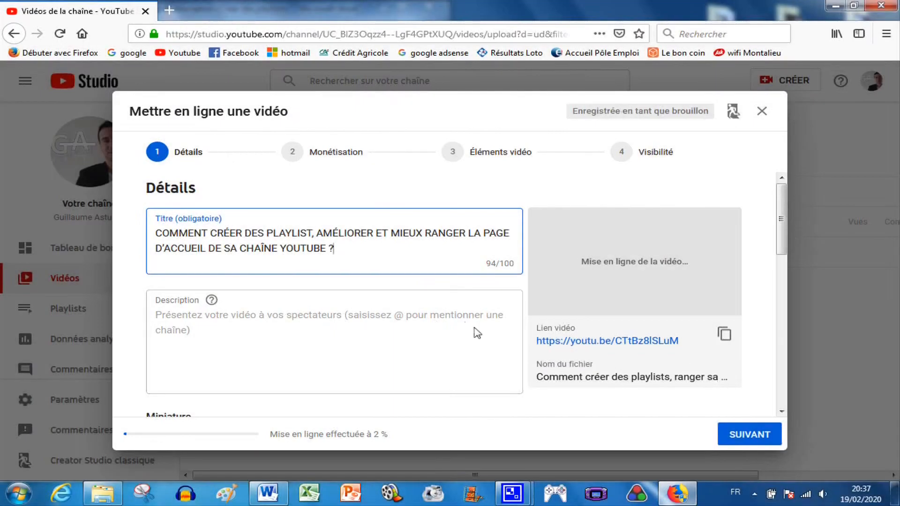
Step: Paste the prepared description text from the Word document into the Description field
left_click(280, 314)
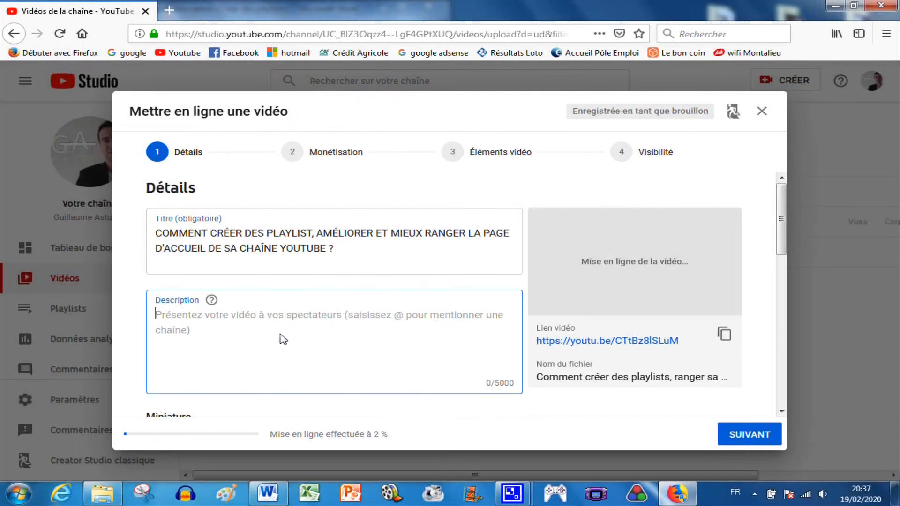
left_click(494, 383)
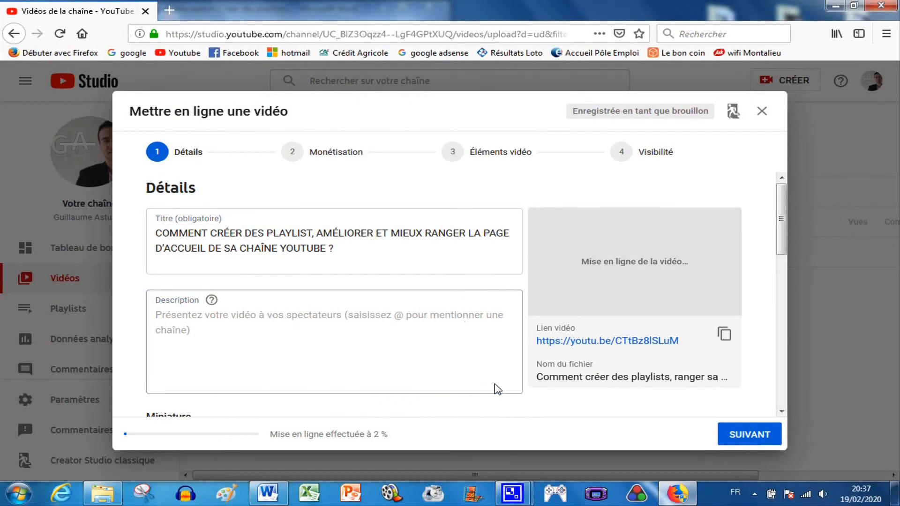
left_click(366, 333)
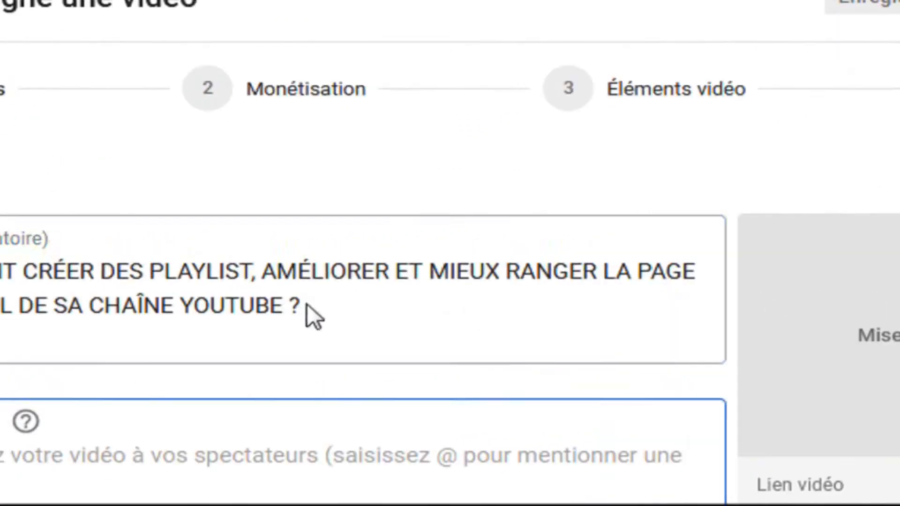
left_click(336, 247)
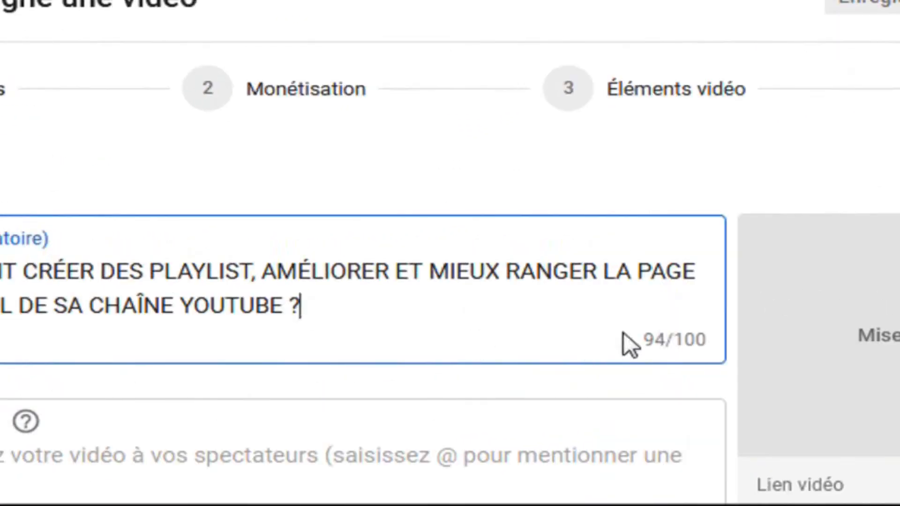
left_click(698, 338)
left_click(427, 309)
left_click(180, 501)
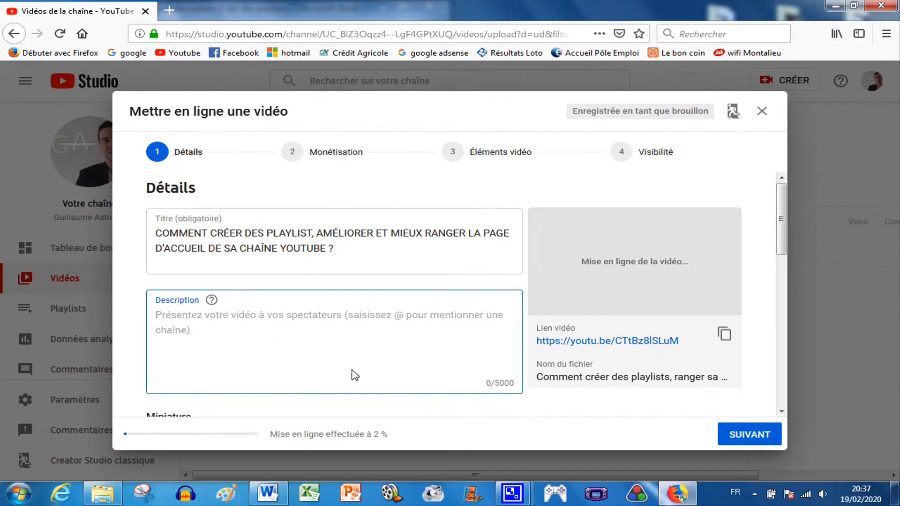
key("ctrl+v")
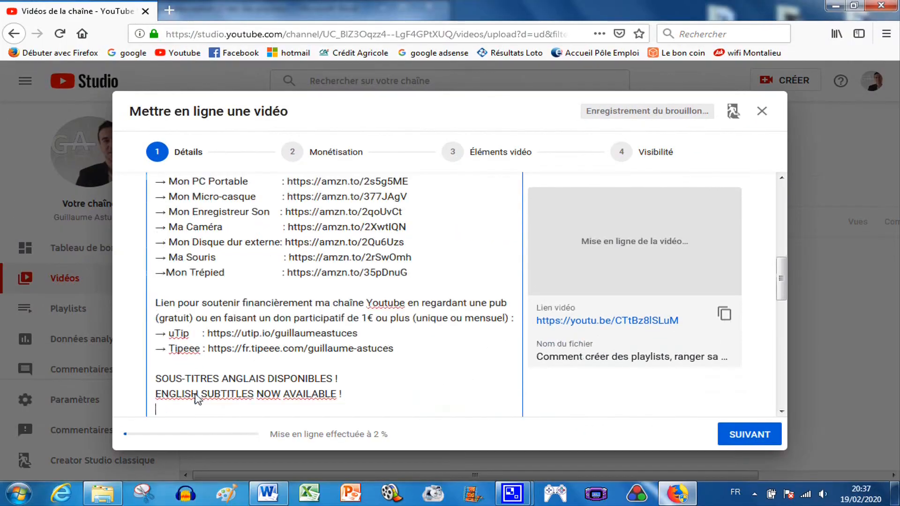
Step: Review the start of the pasted description, highlighting its opening sentences
scroll(324, 382, "up", 10)
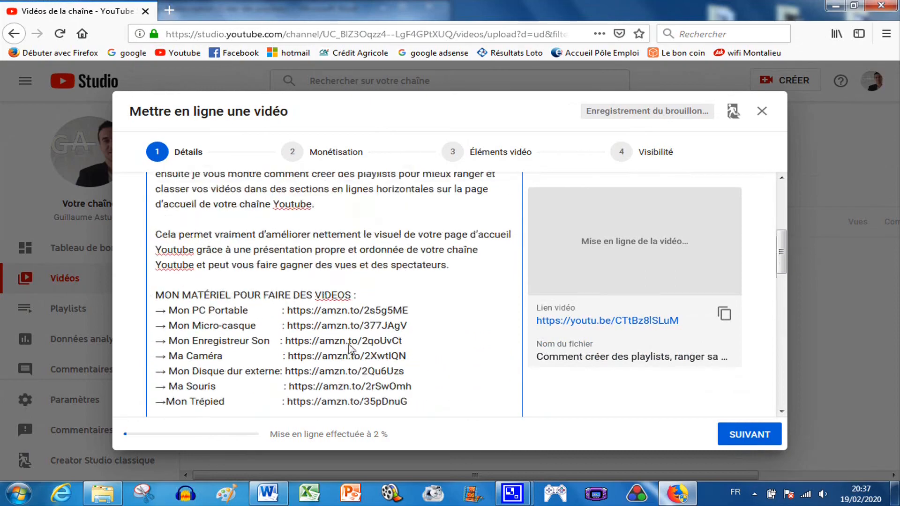
scroll(349, 349, "up", 1)
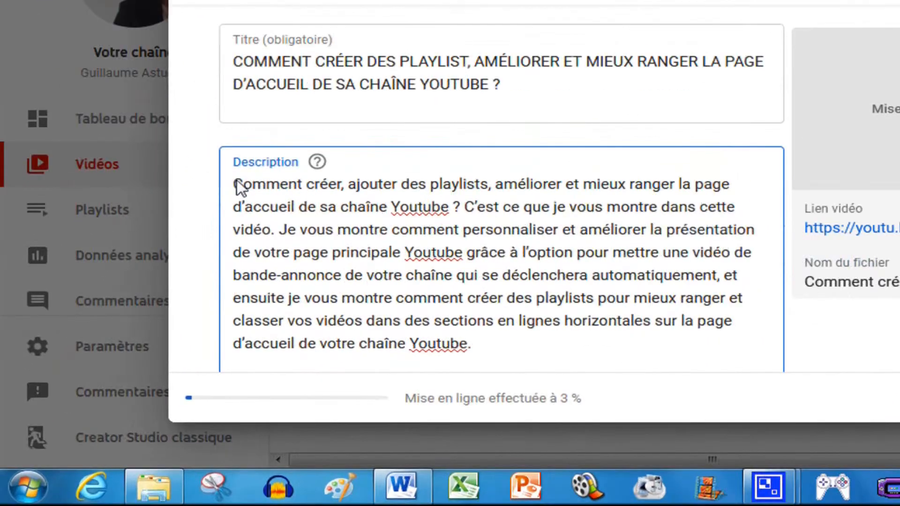
left_click_drag(235, 184, 457, 238)
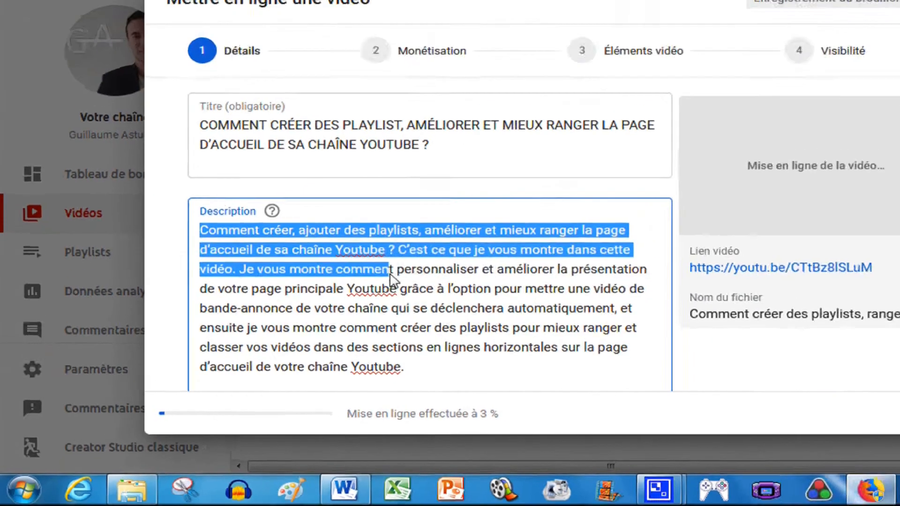
left_click_drag(391, 280, 398, 253)
Step: Search YouTube for "comment superposer plusieurs vidéo avec movie maker" and examine how result descriptions appear
left_click(360, 79)
type("C")
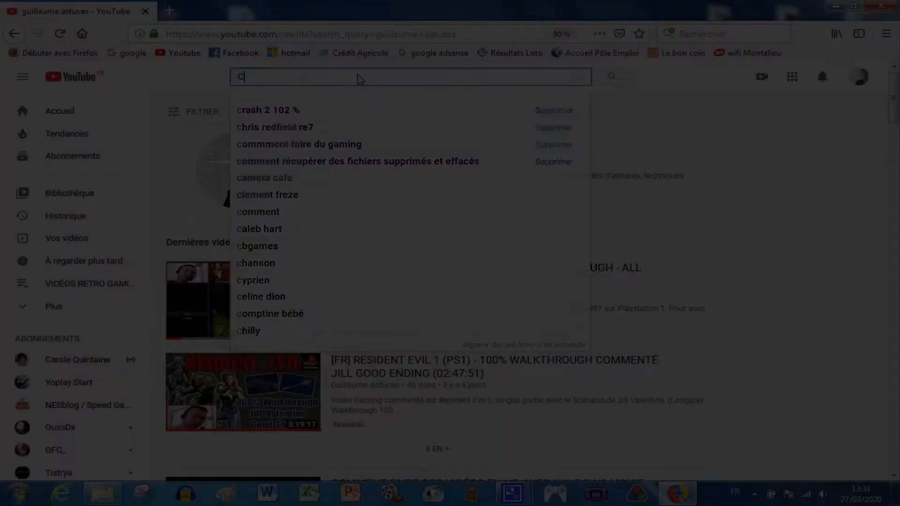
type("omment super")
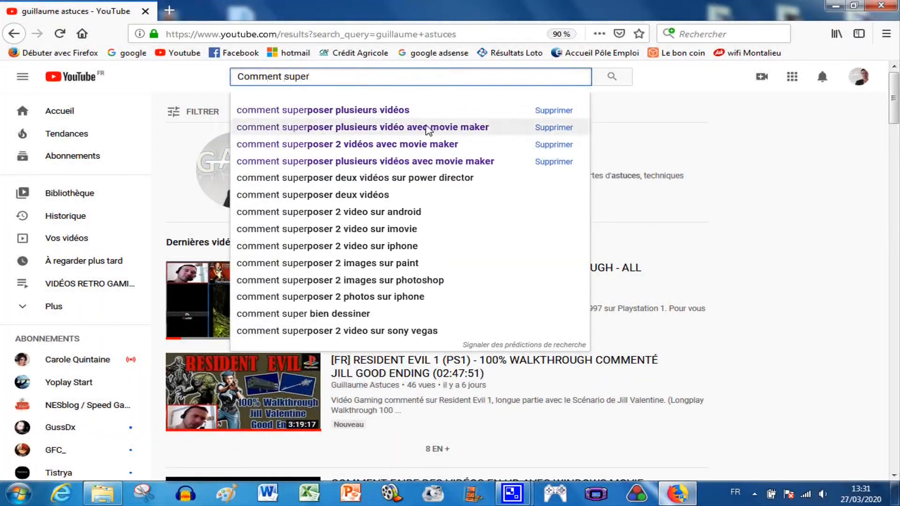
left_click(427, 127)
left_click_drag(323, 162, 341, 165)
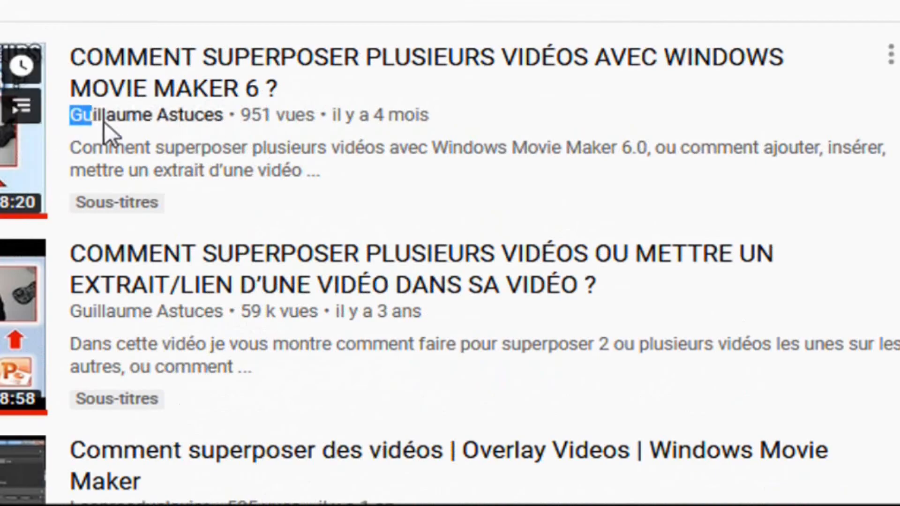
left_click_drag(104, 122, 223, 120)
left_click_drag(119, 150, 658, 162)
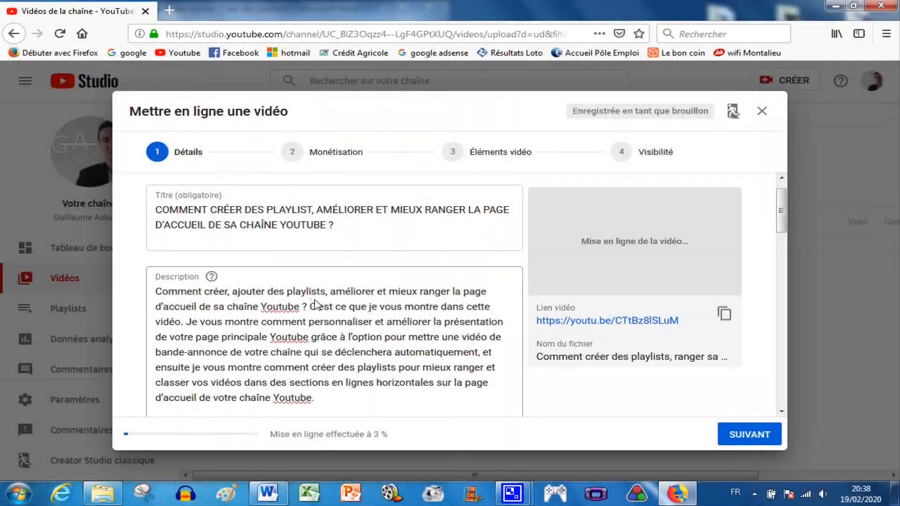
Step: Scroll through the pasted description and compare it with the text in the Word document
scroll(315, 305, "down", 5)
scroll(327, 307, "down", 5)
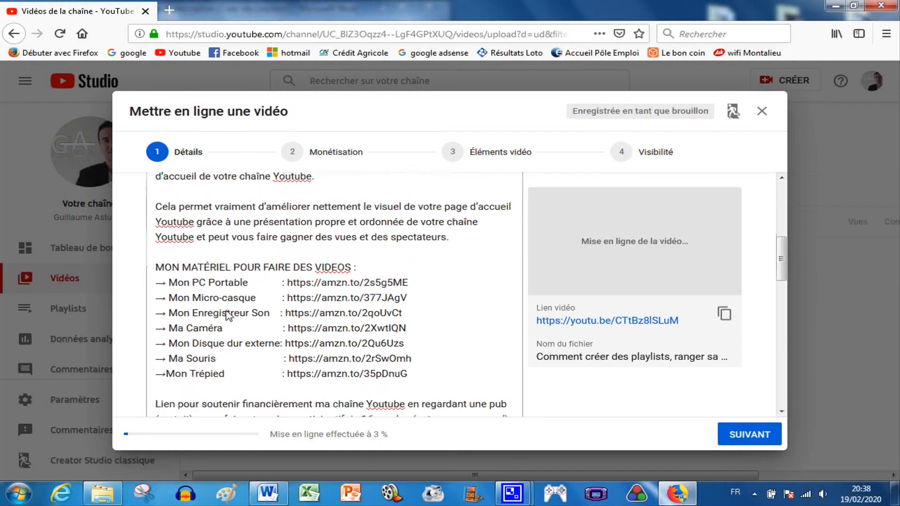
scroll(302, 335, "down", 3)
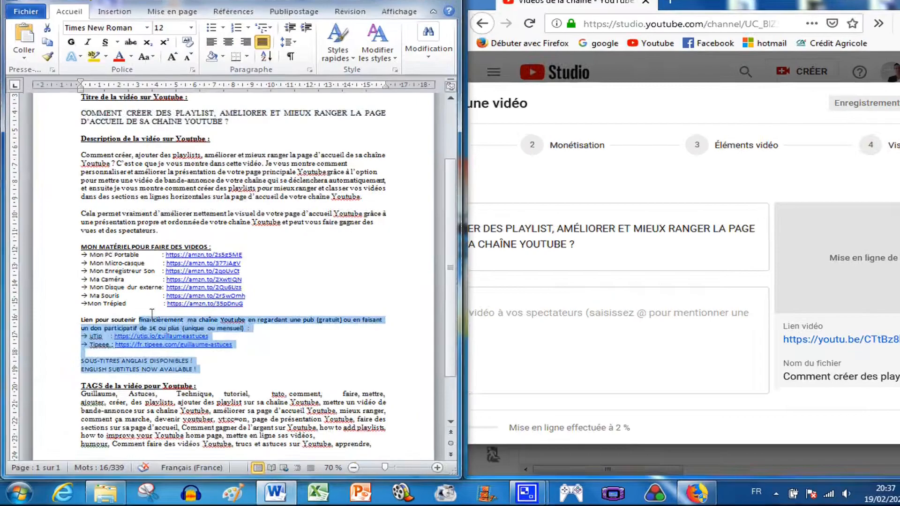
left_click_drag(151, 313, 82, 163)
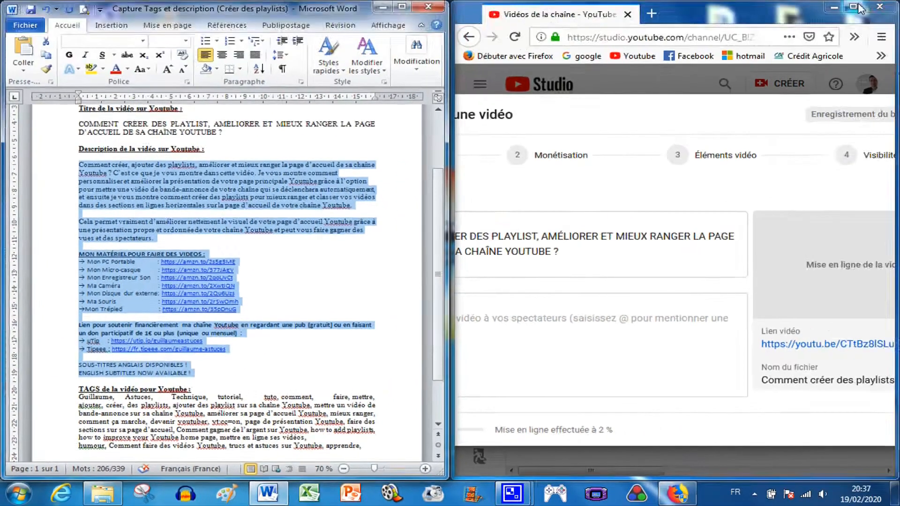
left_click_drag(155, 292, 308, 307)
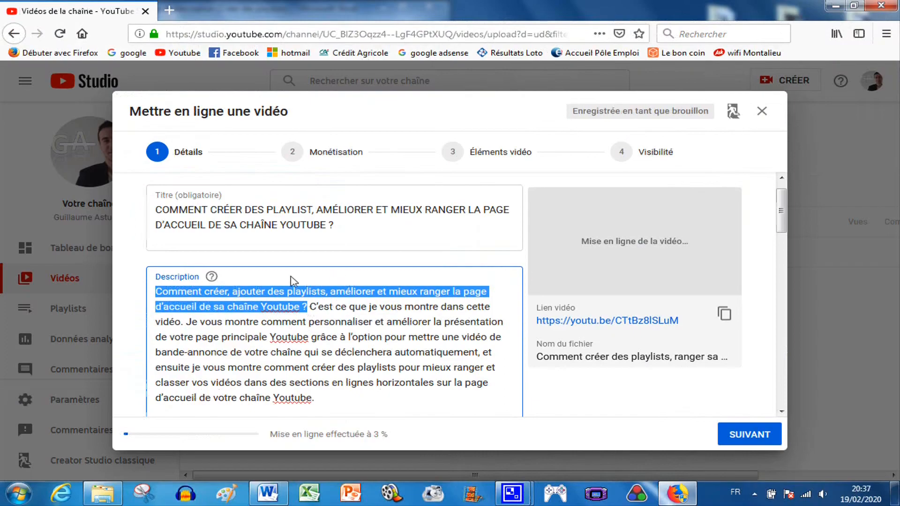
left_click(287, 282)
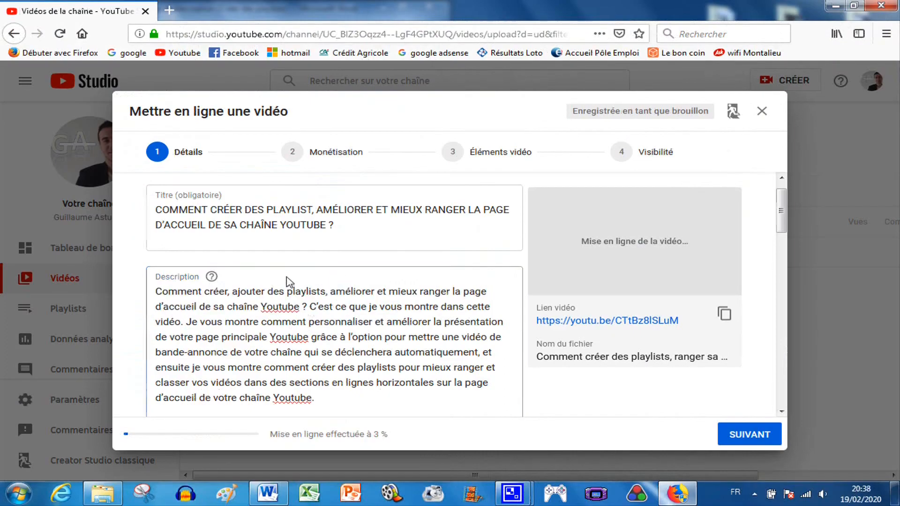
scroll(318, 307, "down", 5)
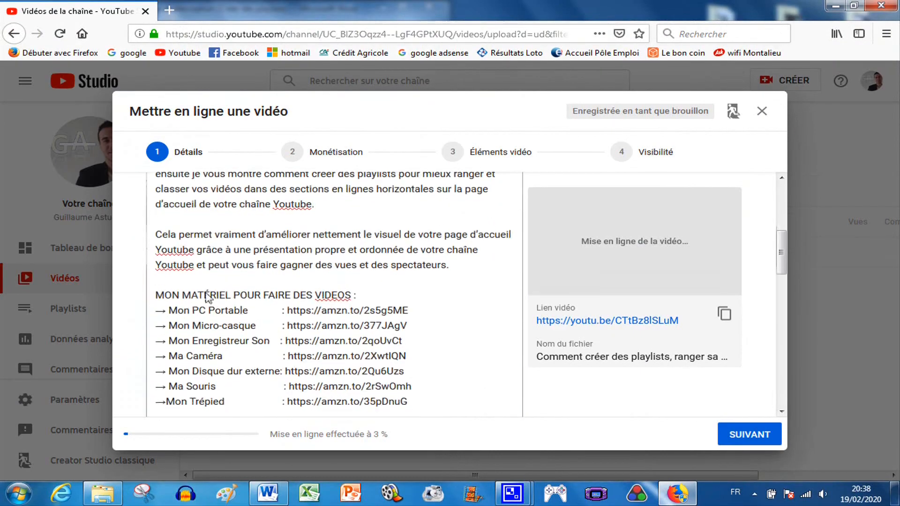
scroll(290, 277, "down", 3)
scroll(332, 334, "down", 12)
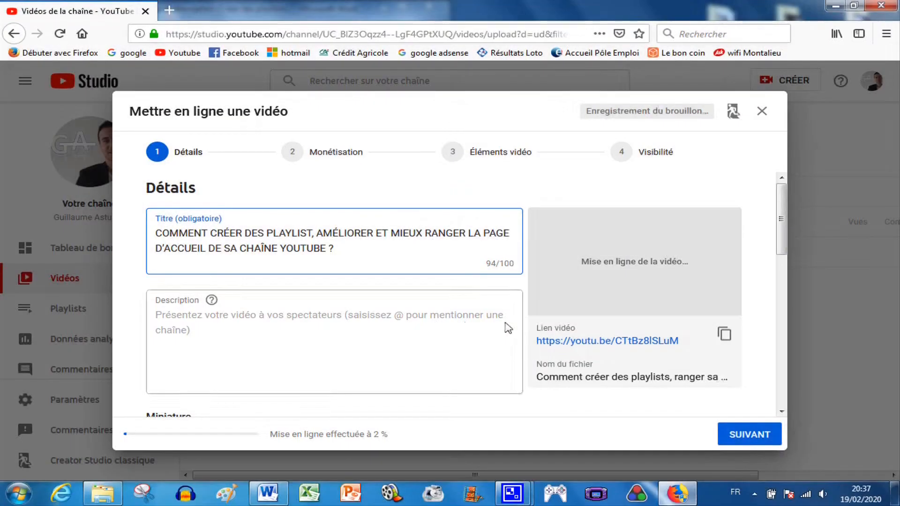
left_click(289, 332)
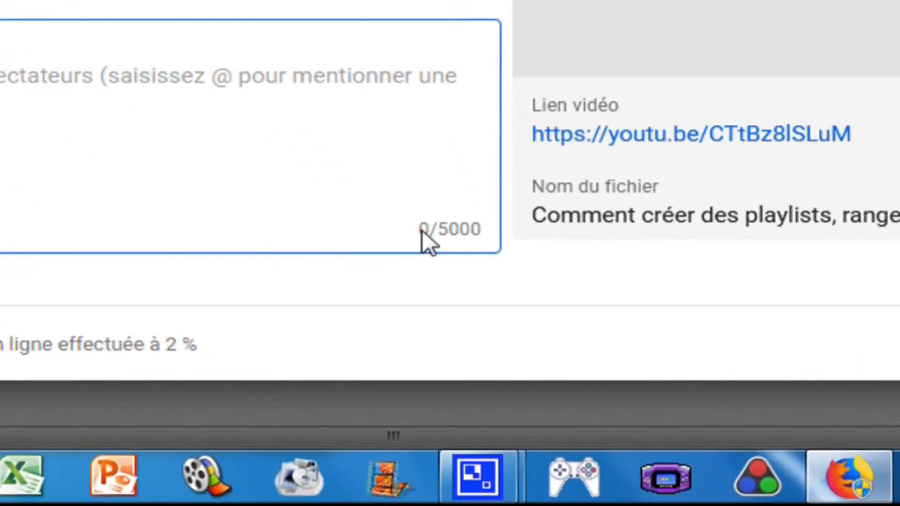
left_click(422, 230)
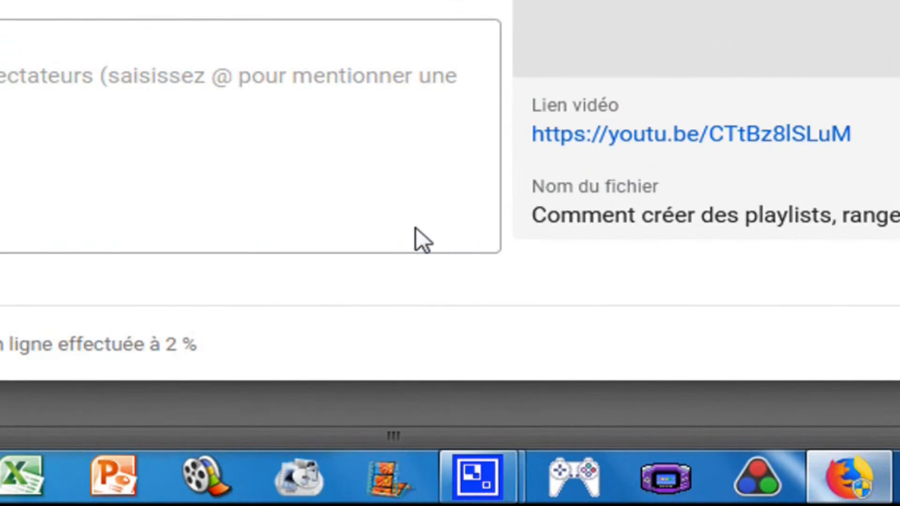
left_click(123, 90)
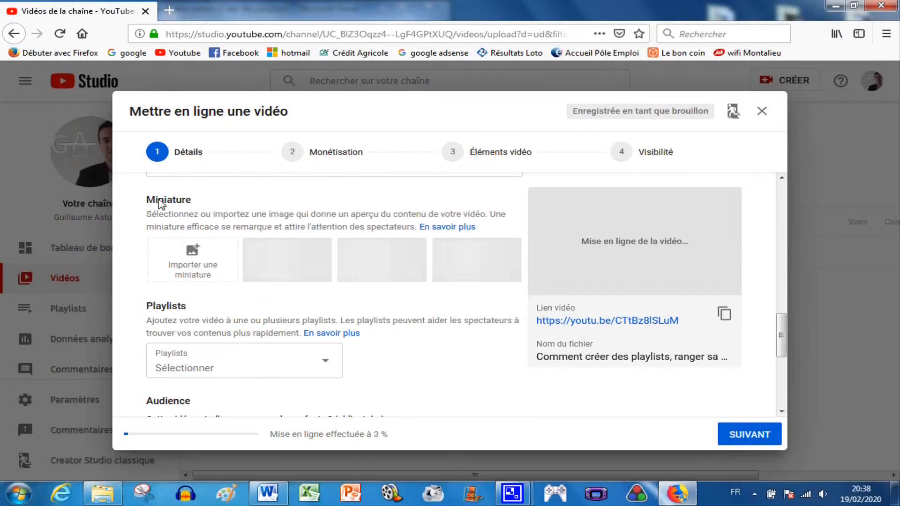
Step: Upload the image 'Miniature Youtube Créer des Playlists' as the video's custom thumbnail
left_click(193, 258)
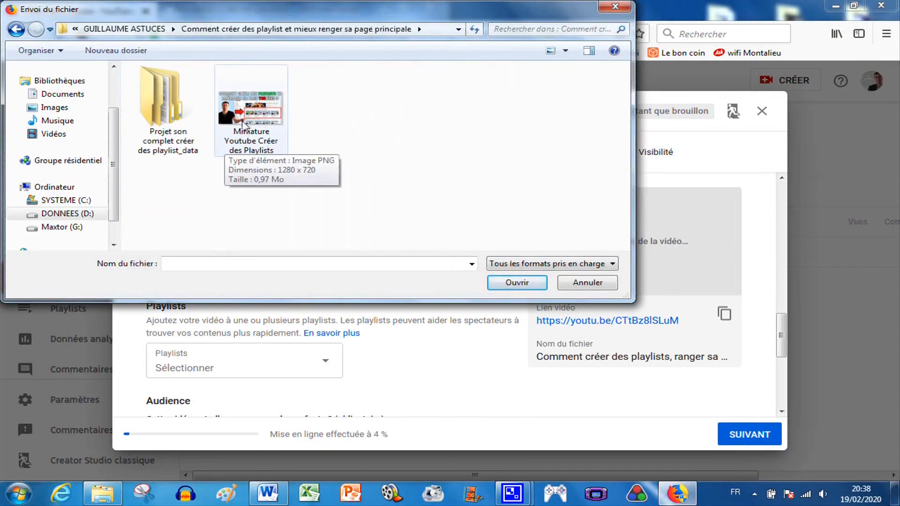
double_click(261, 124)
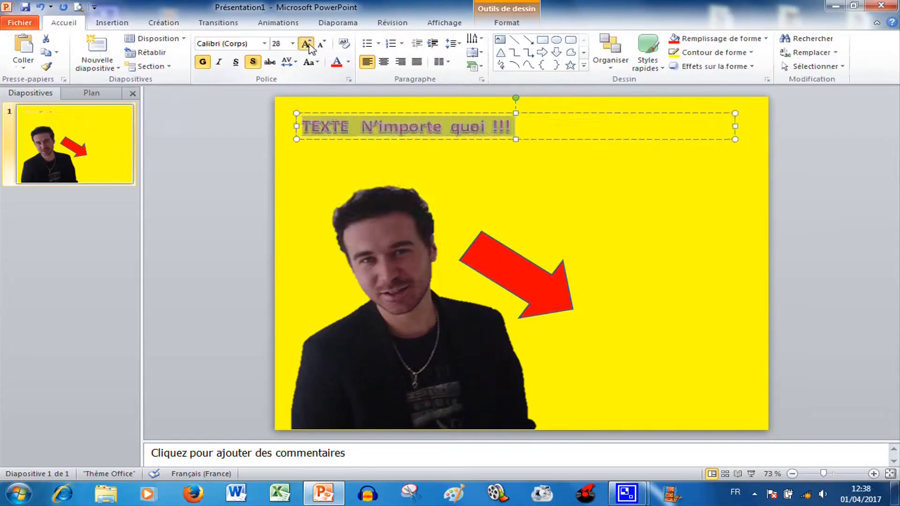
Step: In PowerPoint, set the slide's title text to 54 pt and center it on one line
left_click(306, 43)
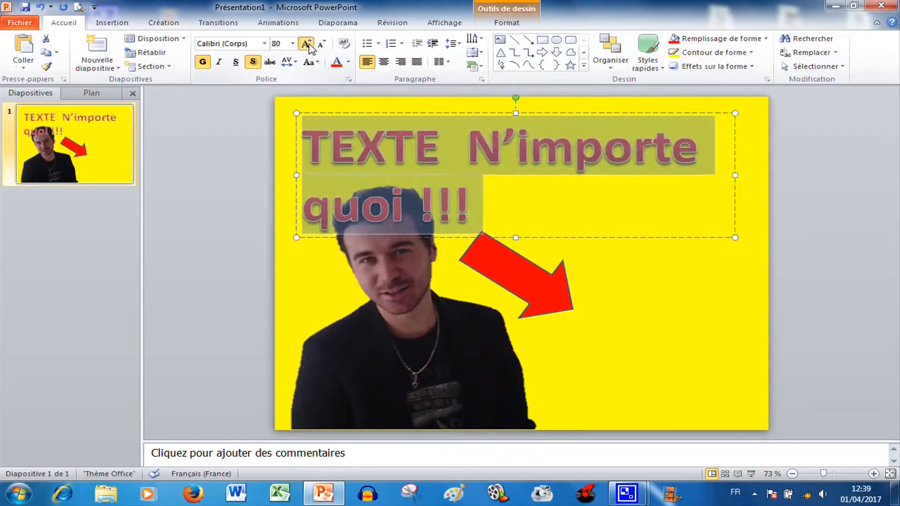
left_click(306, 43)
left_click(321, 45)
left_click(320, 45)
left_click(321, 45)
left_click(320, 45)
double_click(321, 45)
left_click(383, 62)
Step: Move the title text box up near the top edge of the slide
left_click(598, 137)
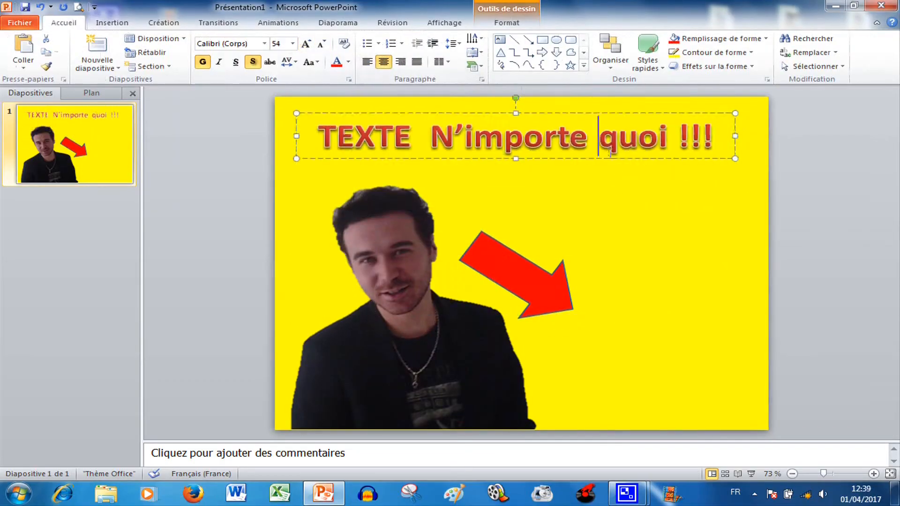
left_click_drag(612, 158, 605, 202)
left_click_drag(508, 143, 451, 316)
left_click_drag(486, 213, 503, 134)
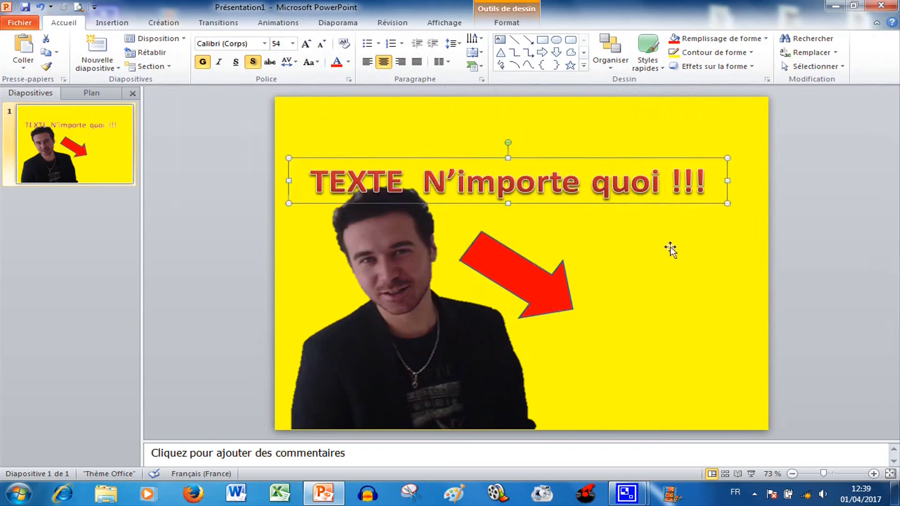
left_click_drag(574, 158, 575, 136)
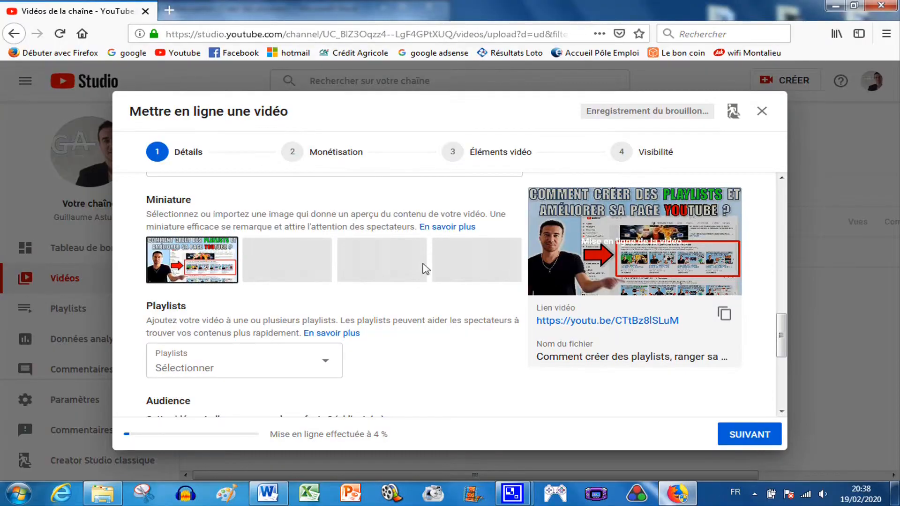
Step: Browse the 'Trucs & astuces sur YouTube' playlist shelf on the channel's home page
scroll(424, 267, "down", 2)
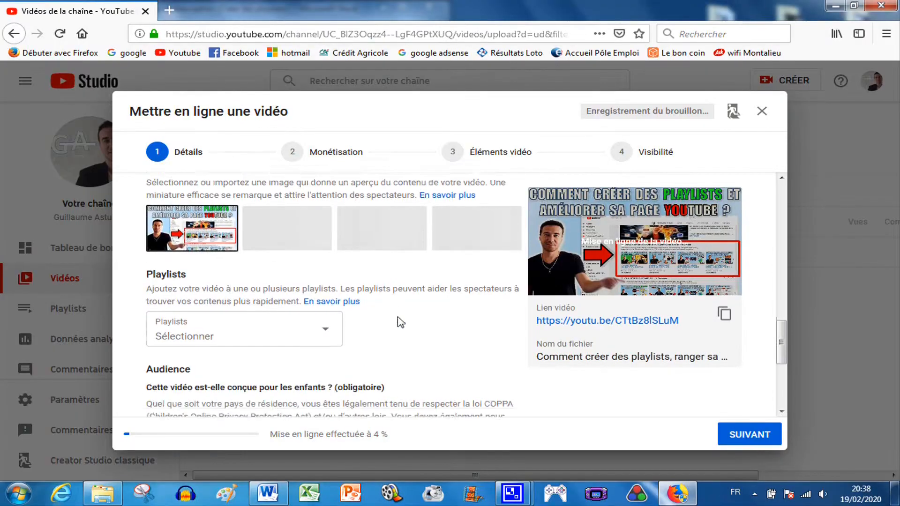
left_click(328, 302)
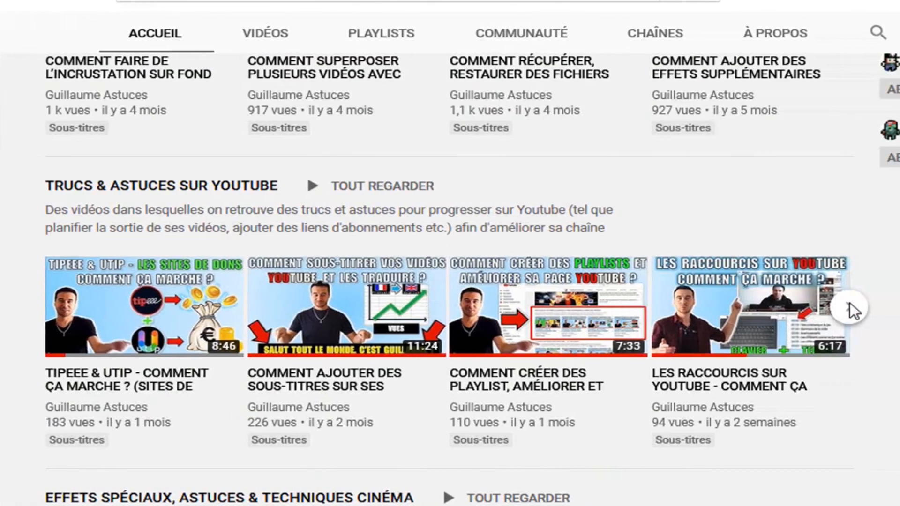
left_click(889, 308)
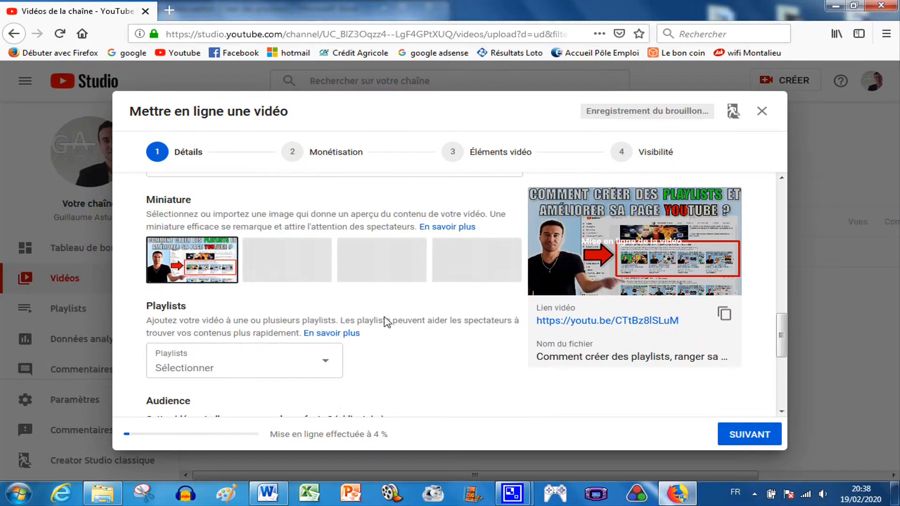
scroll(385, 321, "down", 2)
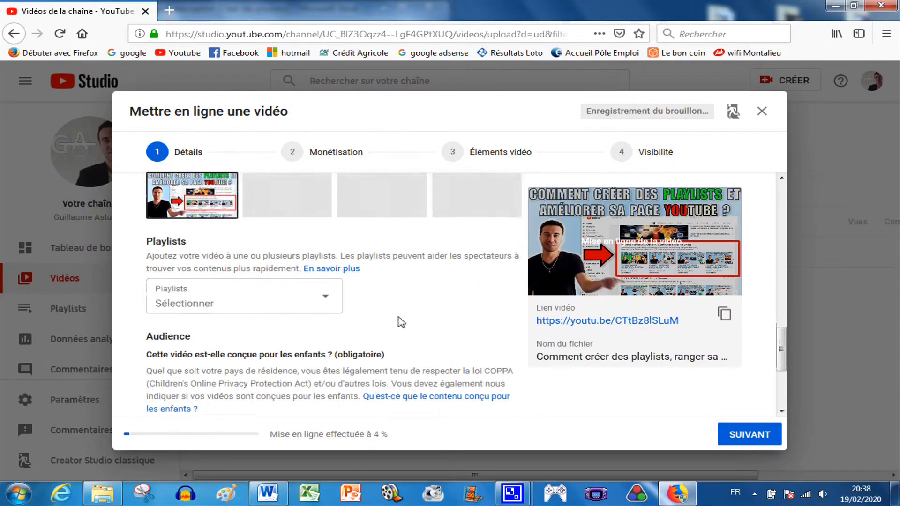
Step: Add the video to the 'TRUCS & ASTUCES SUR YOUTUBE' playlist
left_click(326, 301)
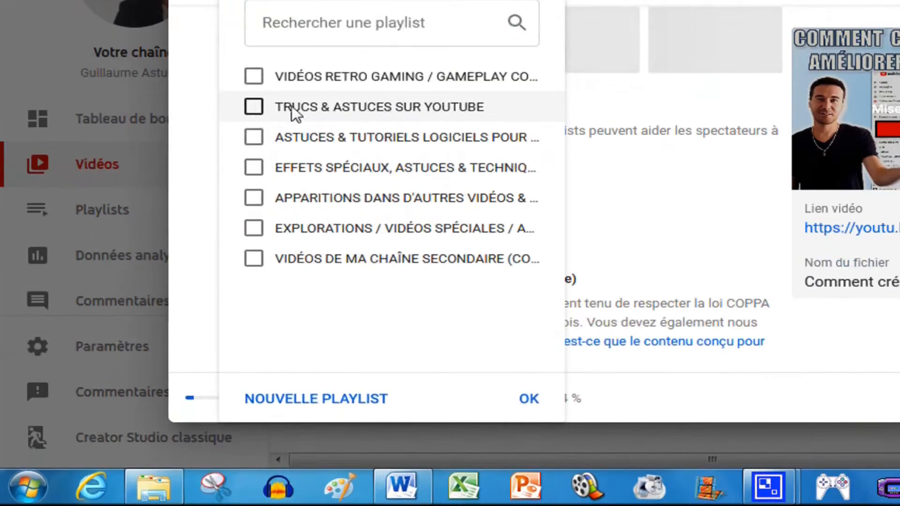
left_click(170, 240)
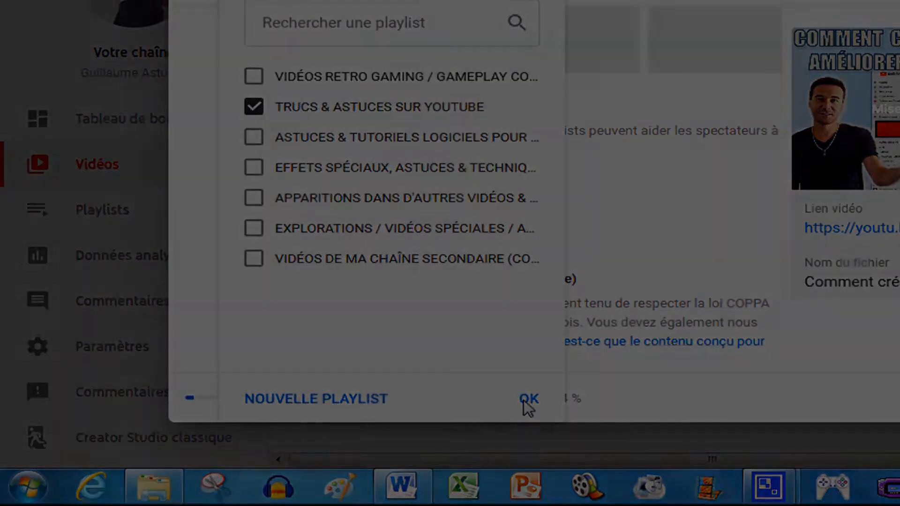
left_click(528, 401)
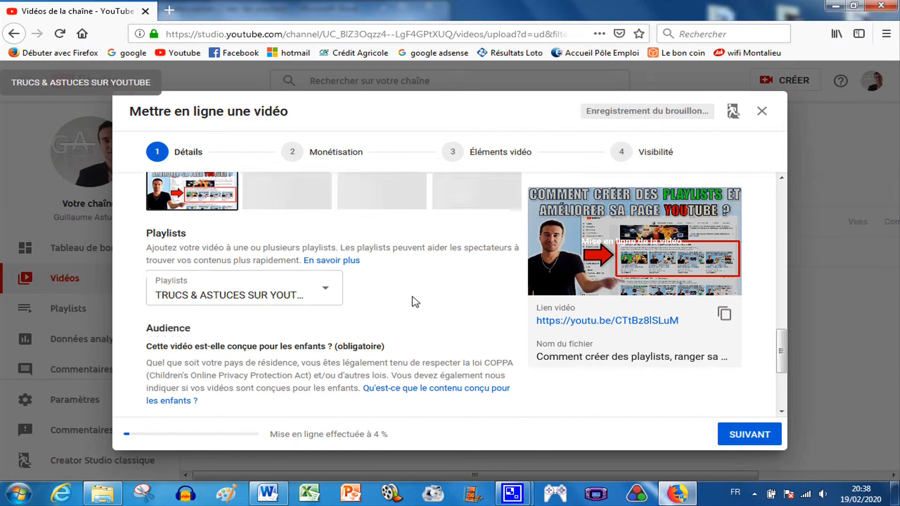
Step: Expand the additional options below the audience section of the upload details
scroll(414, 301, "down", 3)
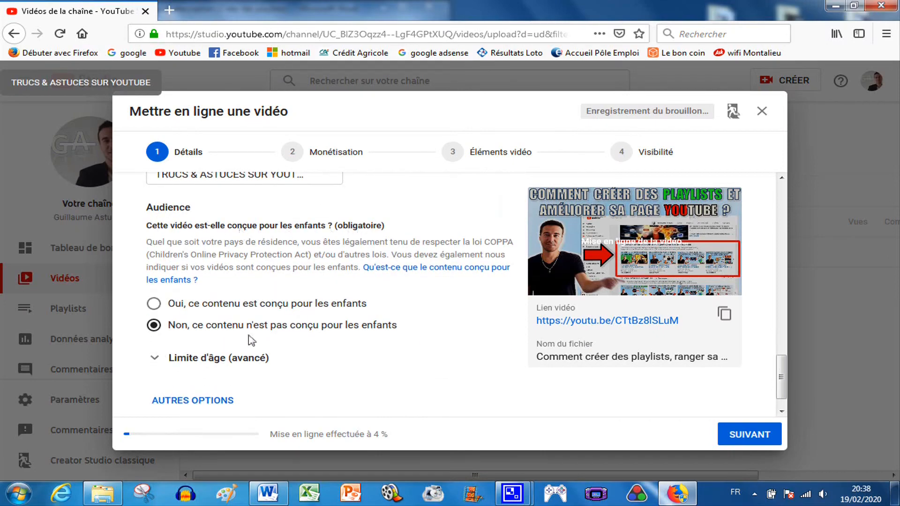
scroll(434, 324, "down", 1)
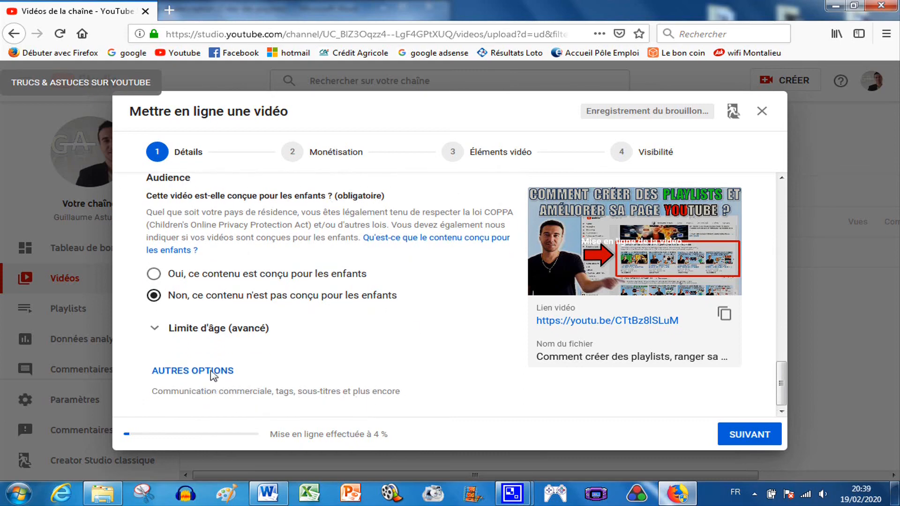
left_click(213, 373)
Step: Switch to the Word document and select the tag list below 'TAGS de la vidéo pour Youtube :'
scroll(217, 363, "down", 5)
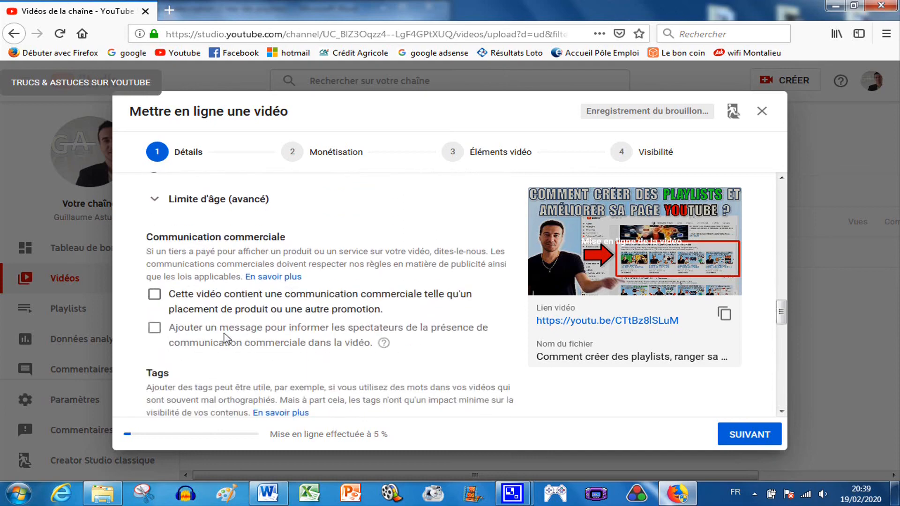
scroll(255, 316, "down", 2)
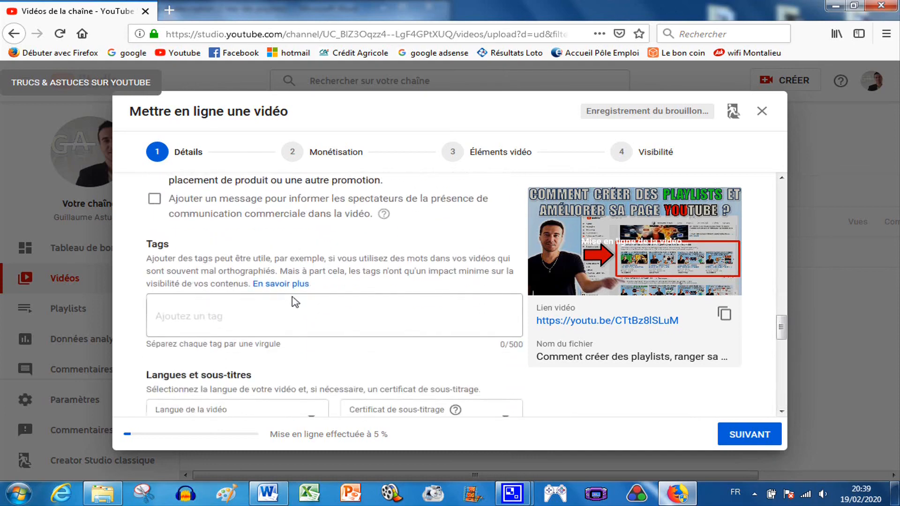
scroll(296, 302, "down", 2)
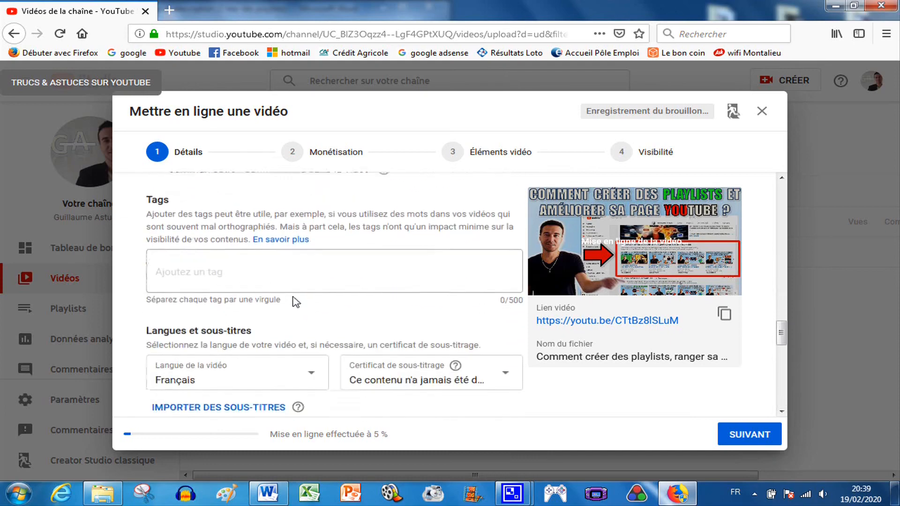
left_click(225, 259)
left_click(268, 494)
scroll(283, 385, "down", 2)
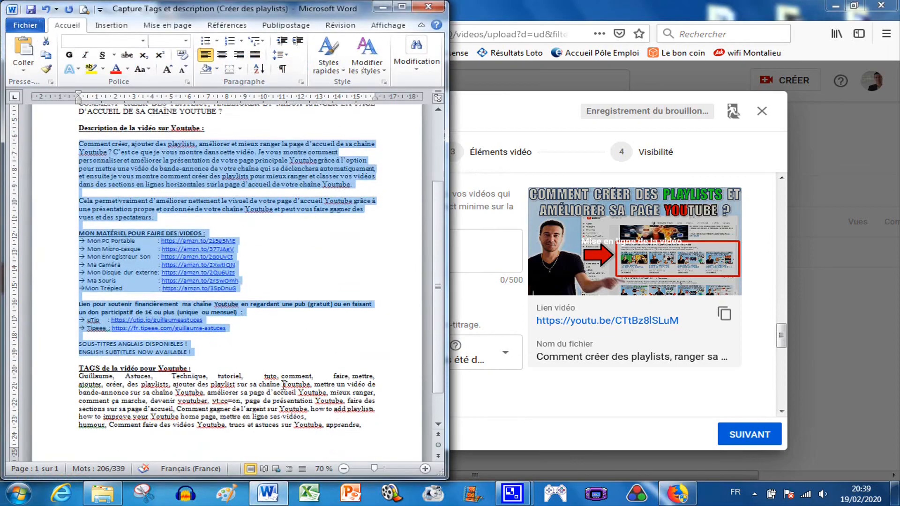
scroll(284, 385, "down", 1)
left_click_drag(362, 404, 83, 358)
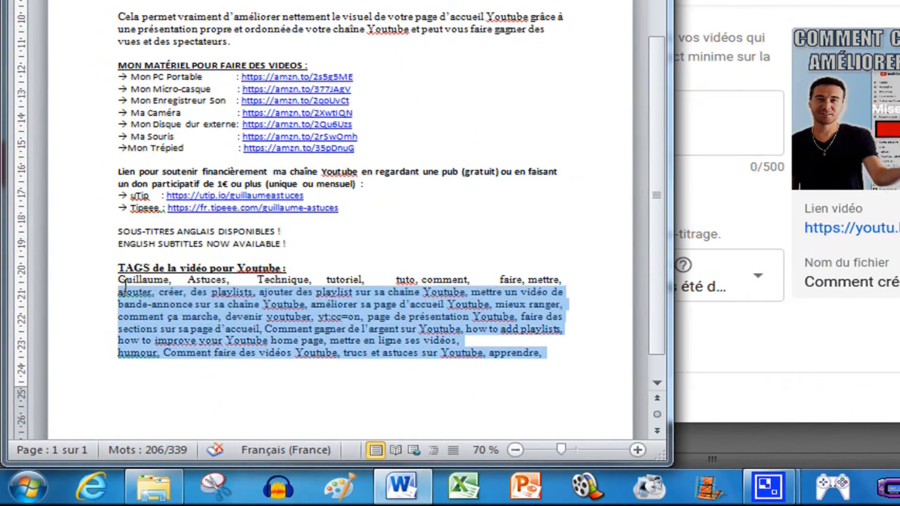
left_click_drag(125, 283, 118, 278)
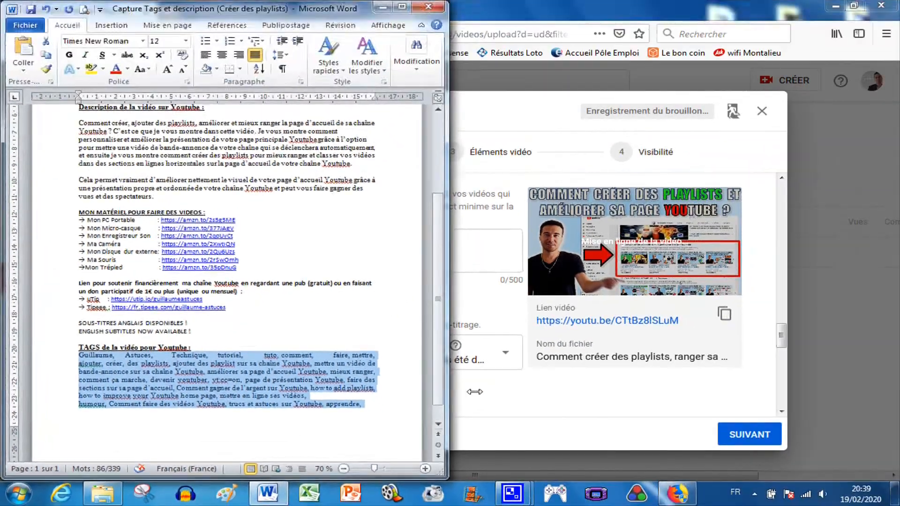
Step: Paste the copied tags into the video's Tags field
left_click(475, 392)
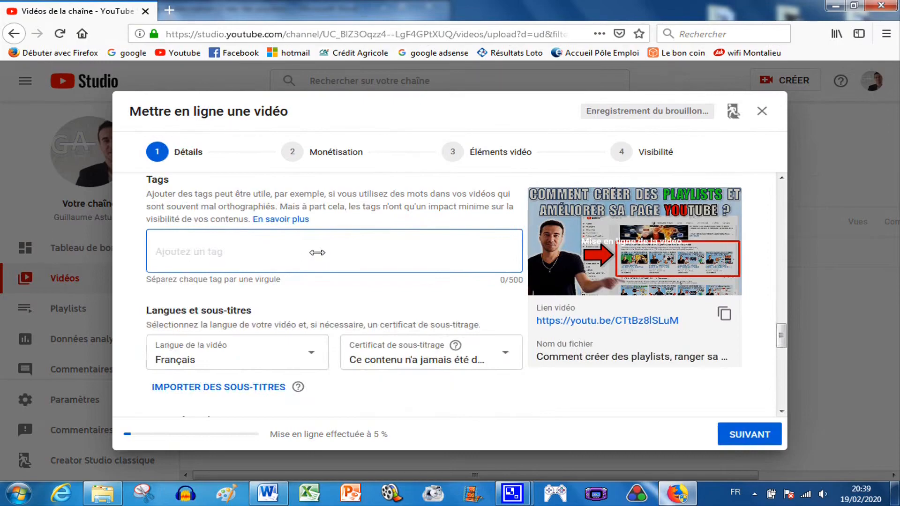
key("ctrl+v")
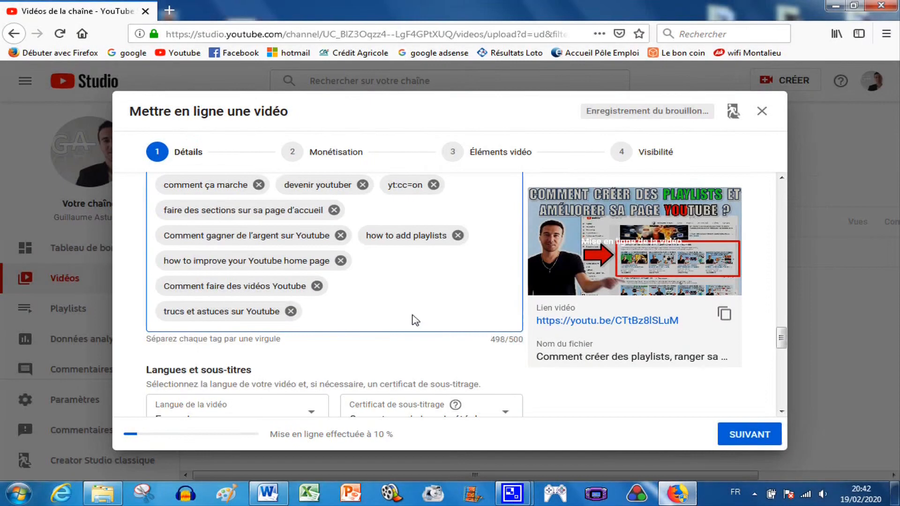
scroll(415, 321, "down", 3)
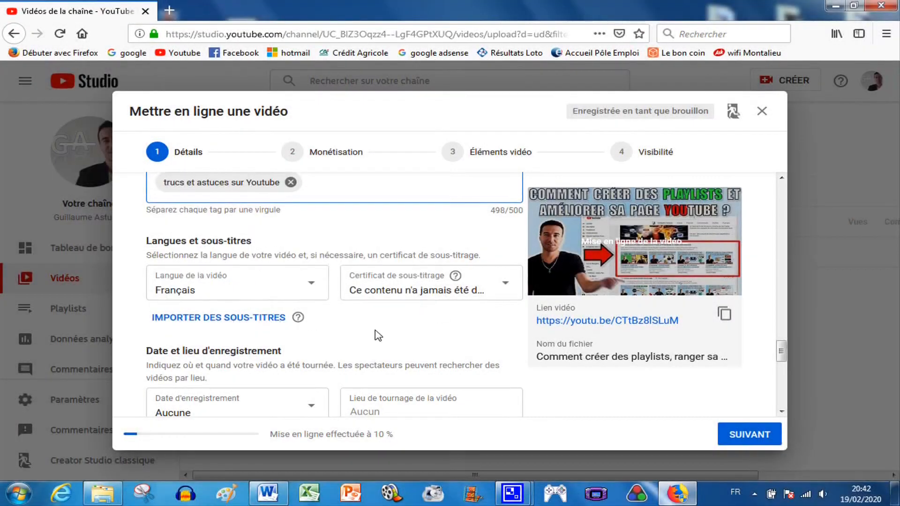
Step: Set the video's category to Vie pratique et style
scroll(378, 335, "down", 2)
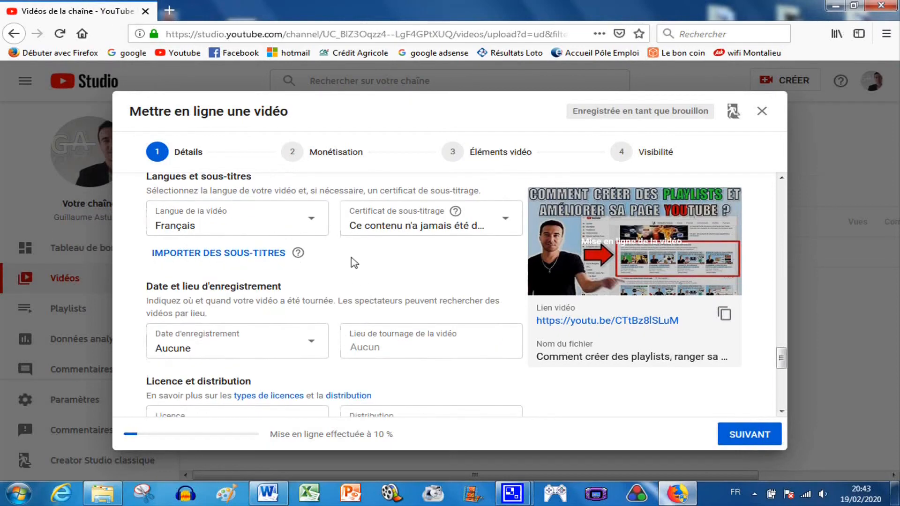
scroll(374, 270, "down", 2)
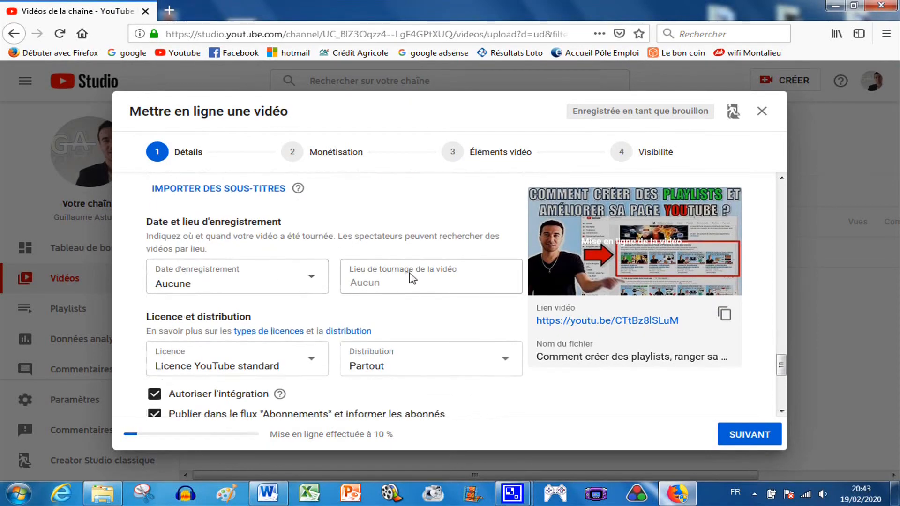
scroll(412, 277, "down", 1)
scroll(406, 284, "down", 2)
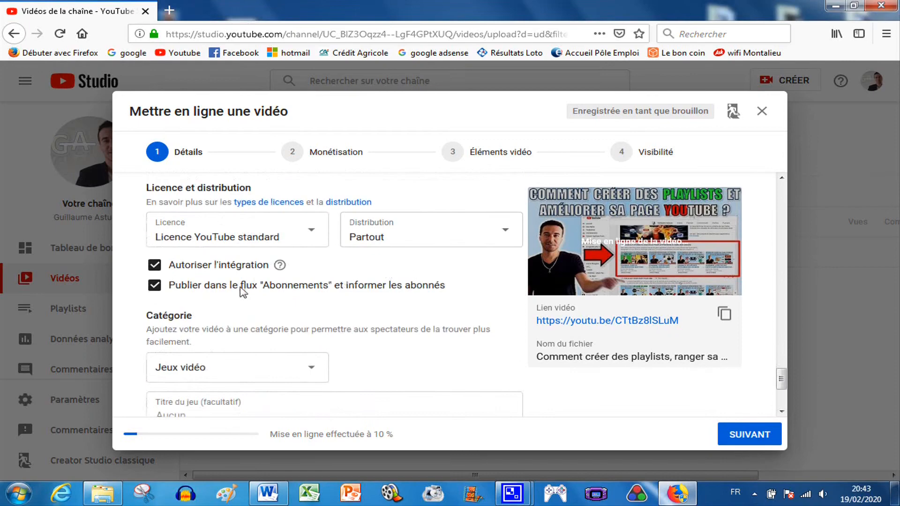
scroll(285, 286, "down", 1)
left_click_drag(148, 253, 196, 256)
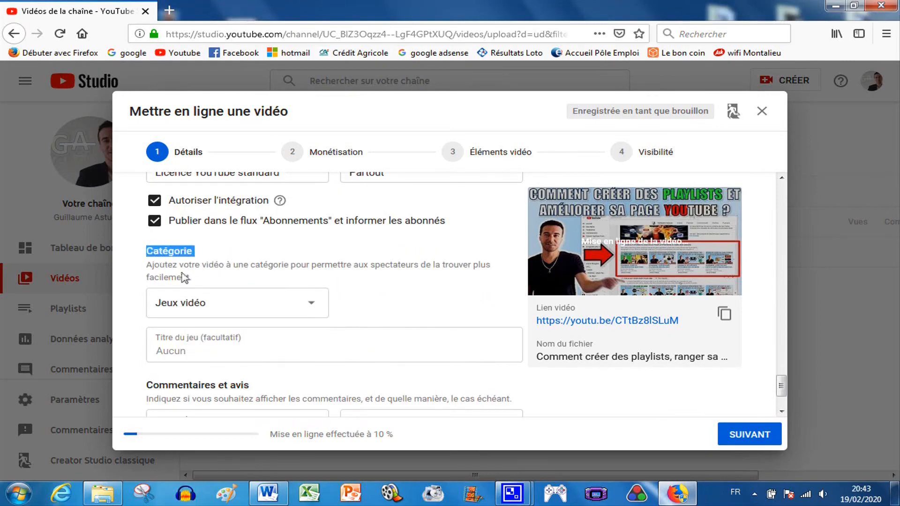
left_click(315, 307)
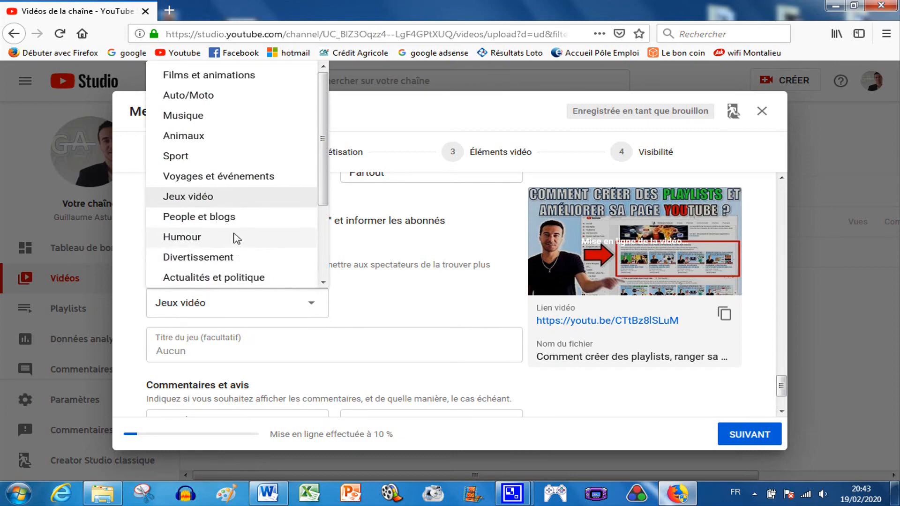
left_click_drag(325, 188, 325, 243)
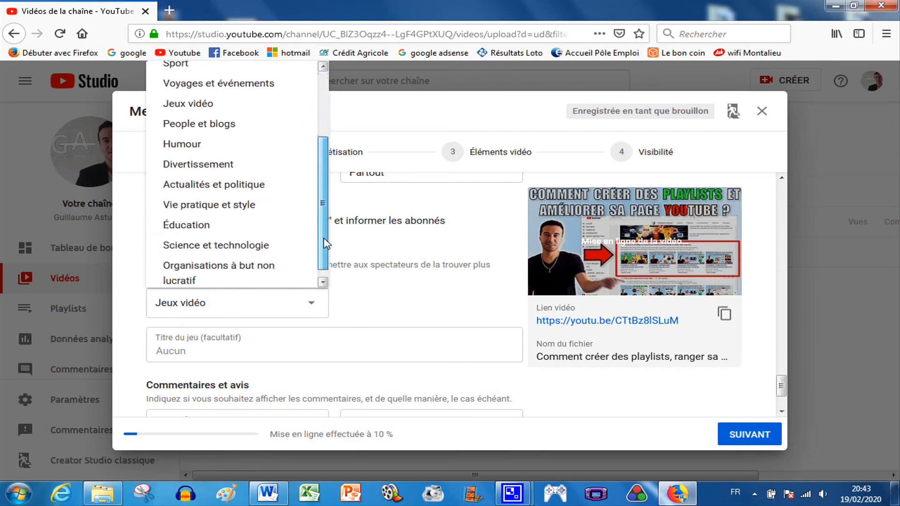
left_click(233, 206)
scroll(398, 336, "down", 1)
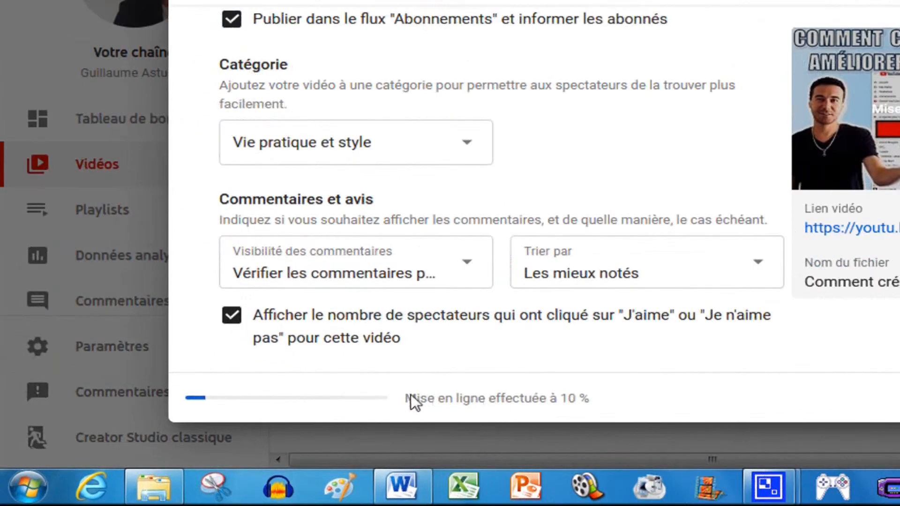
left_click_drag(274, 435, 396, 441)
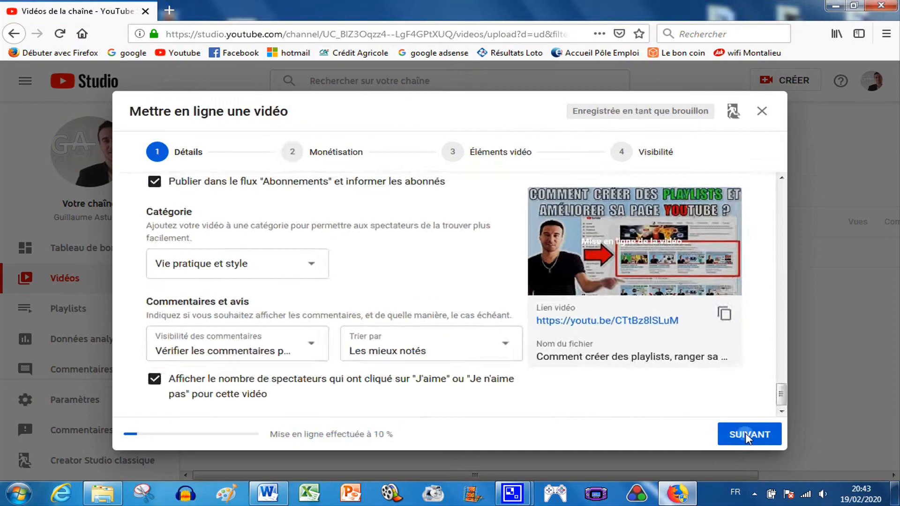
Step: Advance to the Monétisation stage and keep monetisation set to Activer
left_click(748, 435)
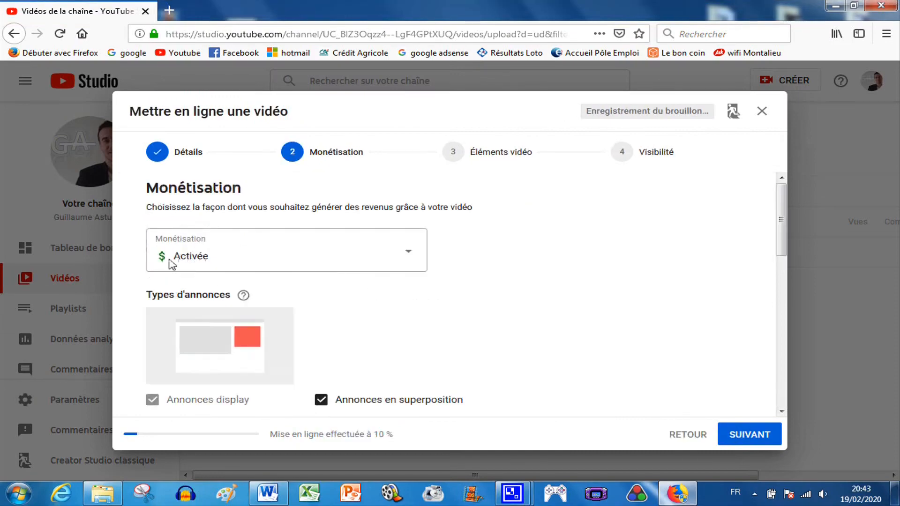
left_click(410, 253)
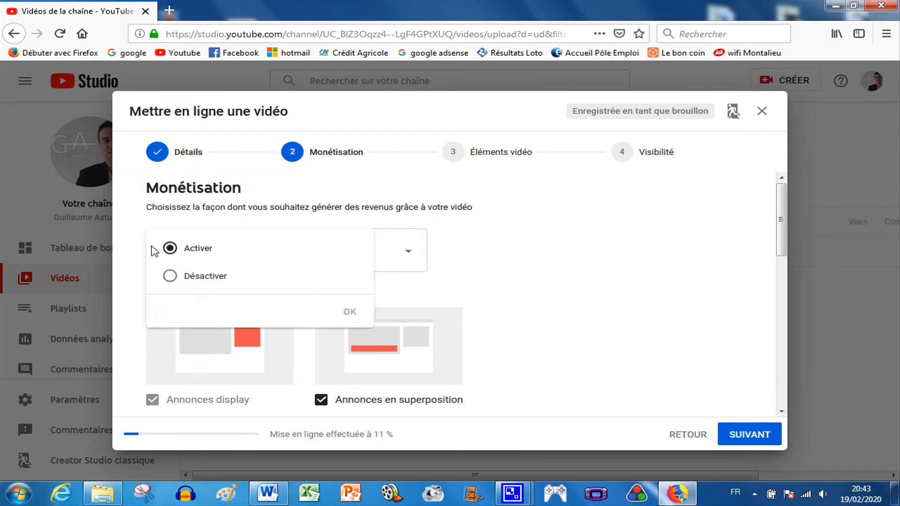
left_click(553, 266)
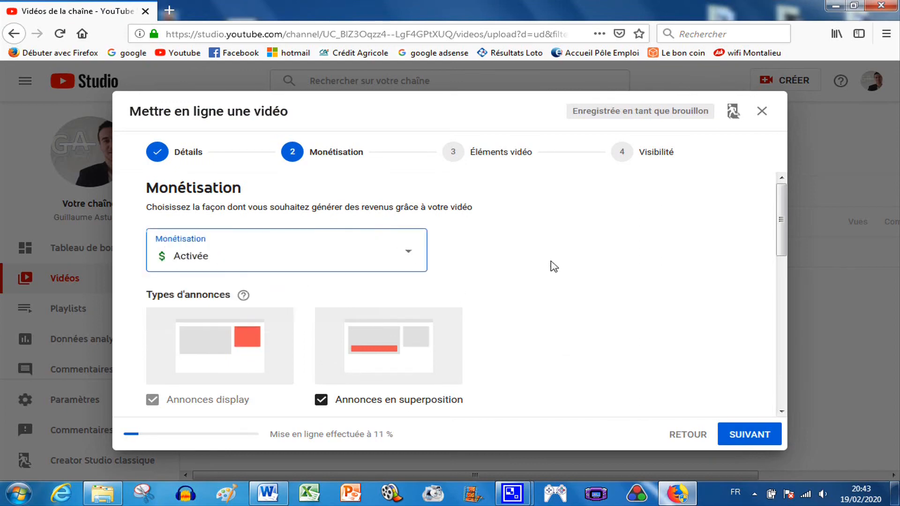
Step: Review the ad types and ad placement options, then continue to the Éléments vidéo stage
scroll(555, 255, "down", 4)
scroll(197, 285, "down", 2)
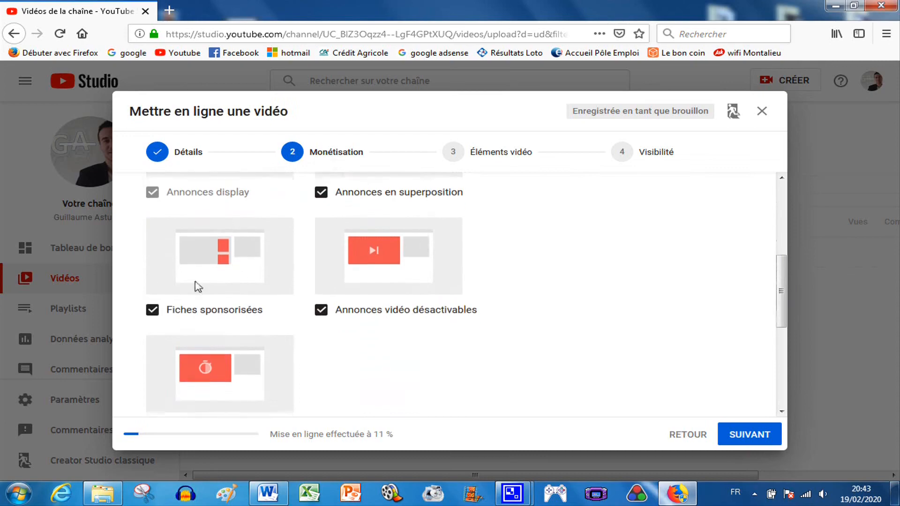
scroll(370, 313, "down", 1)
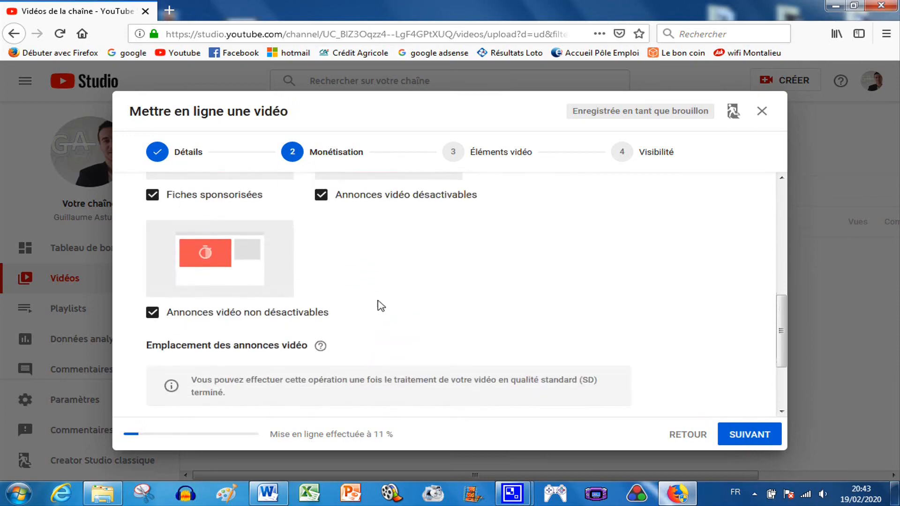
scroll(394, 300, "down", 1)
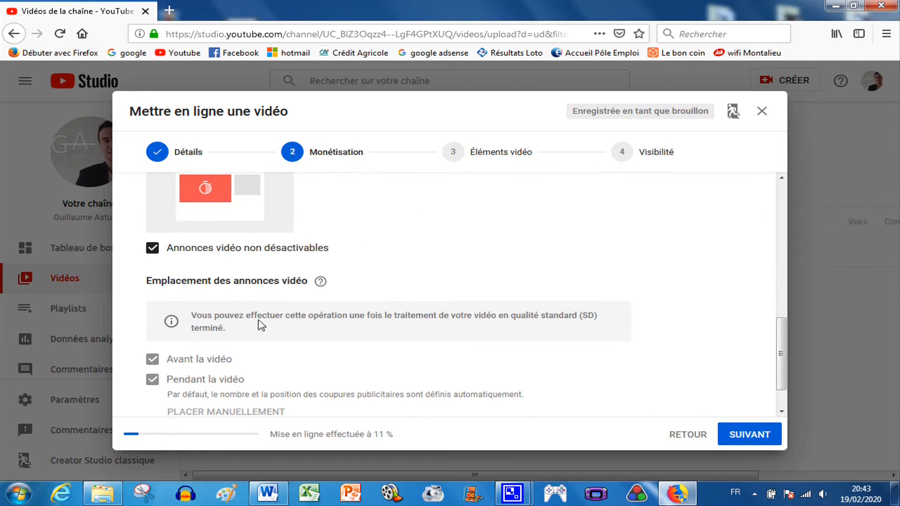
scroll(261, 325, "down", 1)
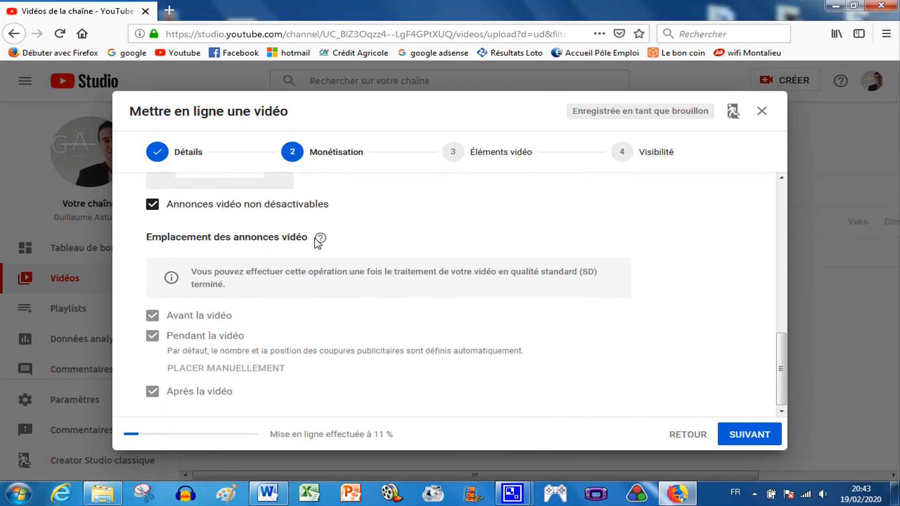
mouse_move(320, 240)
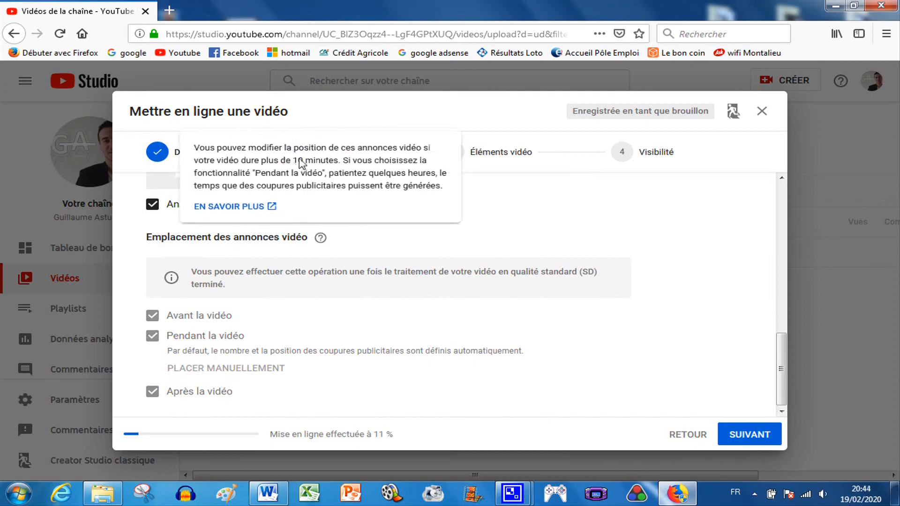
left_click_drag(291, 160, 341, 163)
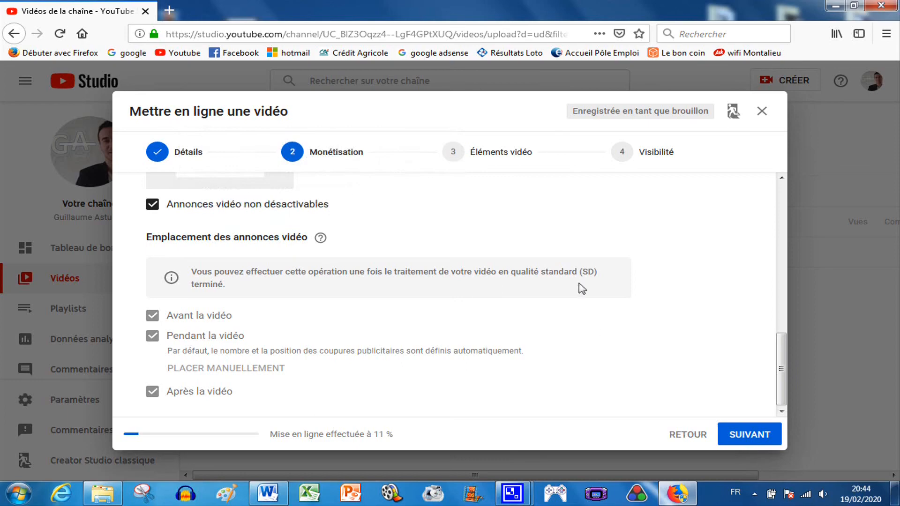
left_click(750, 435)
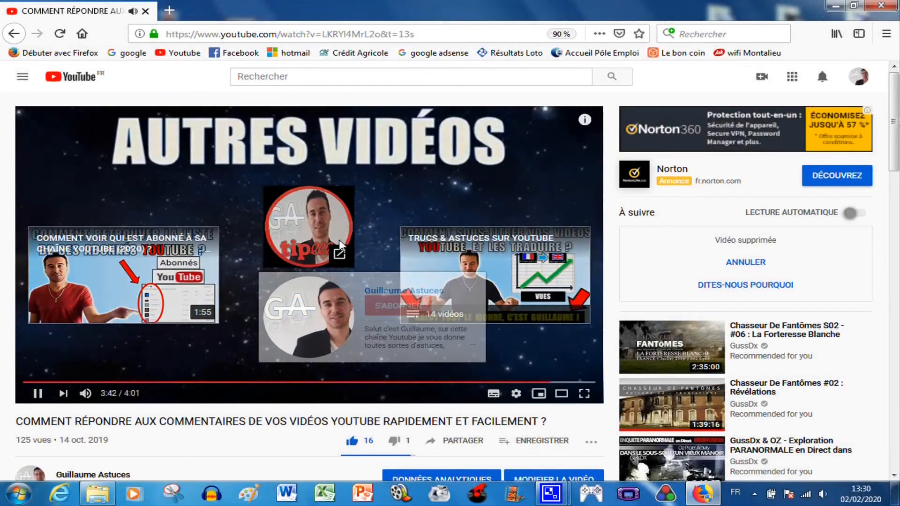
Step: Skip adding an end screen or cards and continue to the Visibilité stage
mouse_move(341, 203)
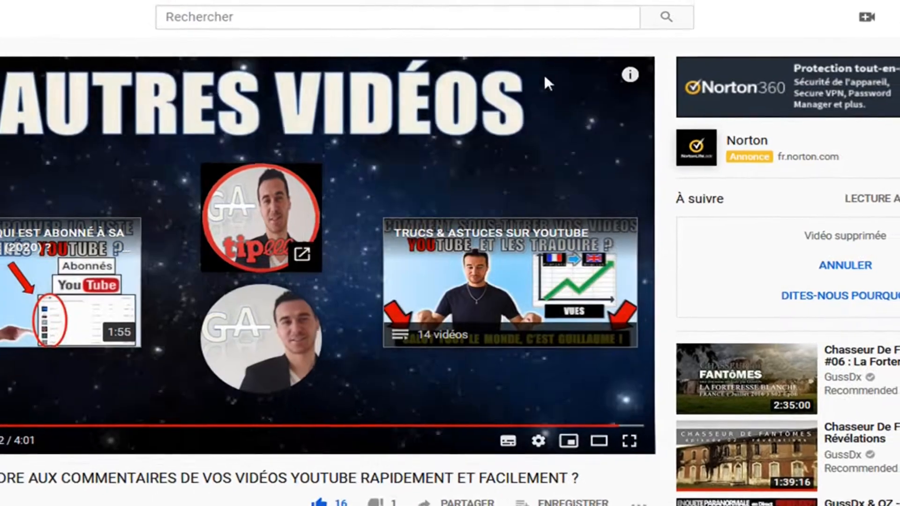
left_click(624, 77)
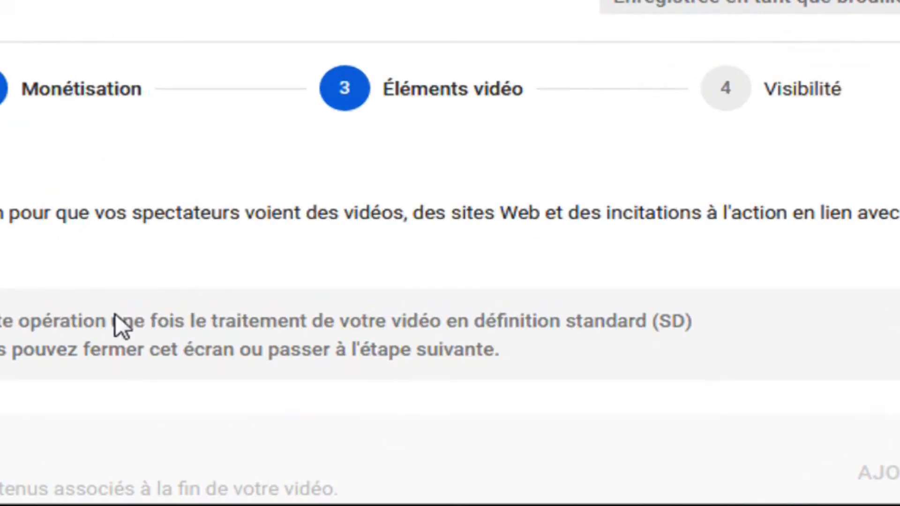
left_click_drag(116, 315, 446, 321)
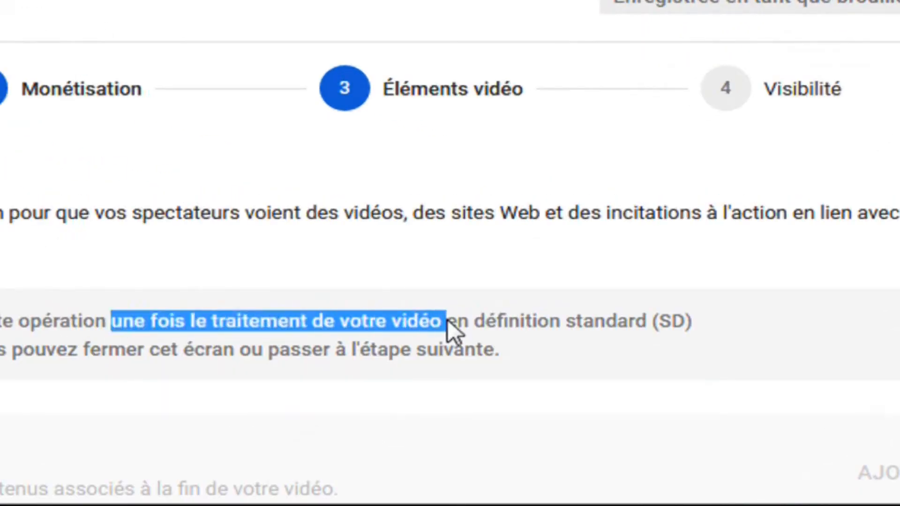
scroll(281, 323, "down", 1)
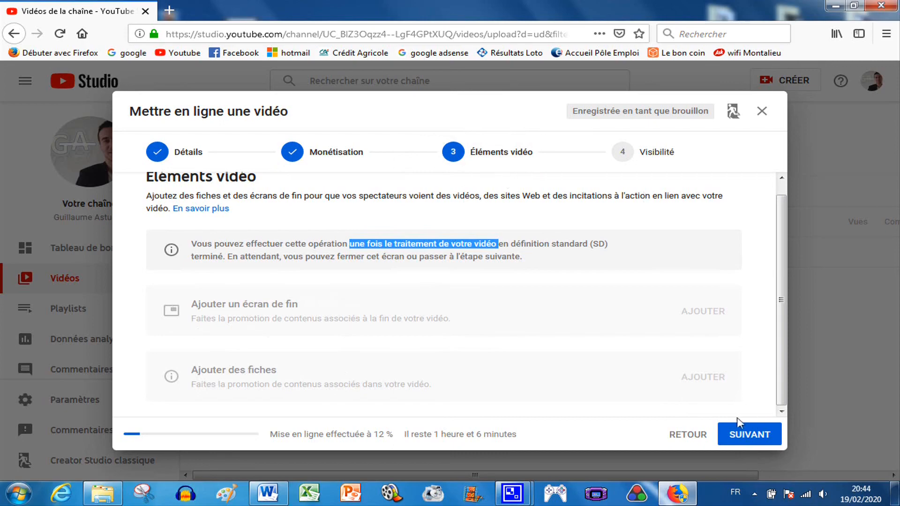
left_click(751, 434)
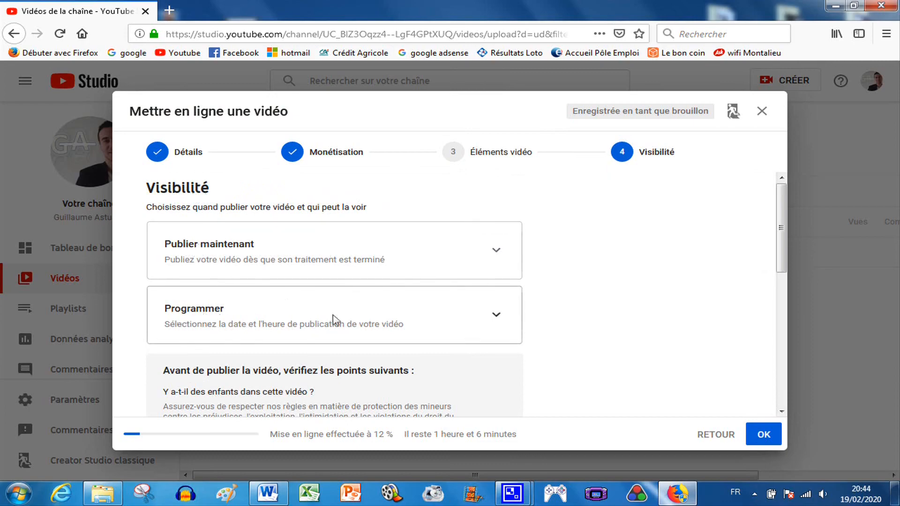
Step: Schedule the video to be published on 21 févr. 2020 at 18:00
scroll(366, 317, "down", 1)
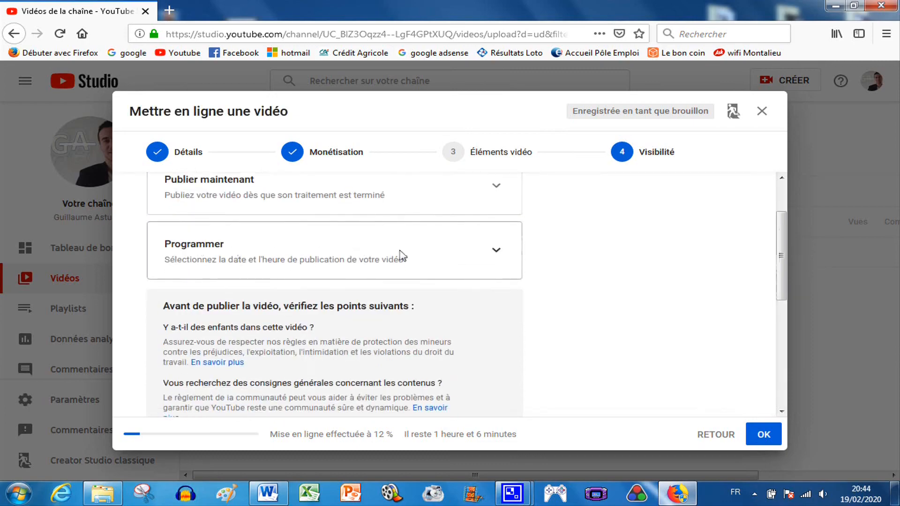
left_click(496, 251)
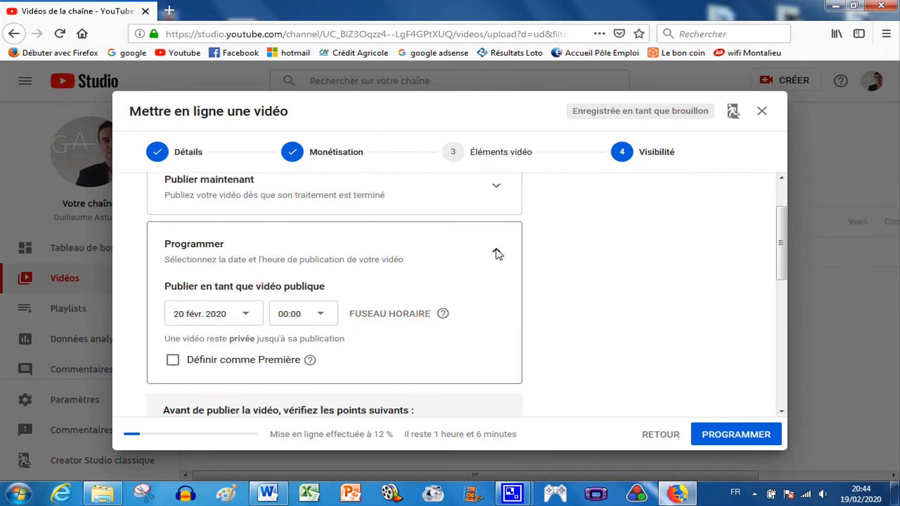
left_click(246, 315)
left_click(283, 199)
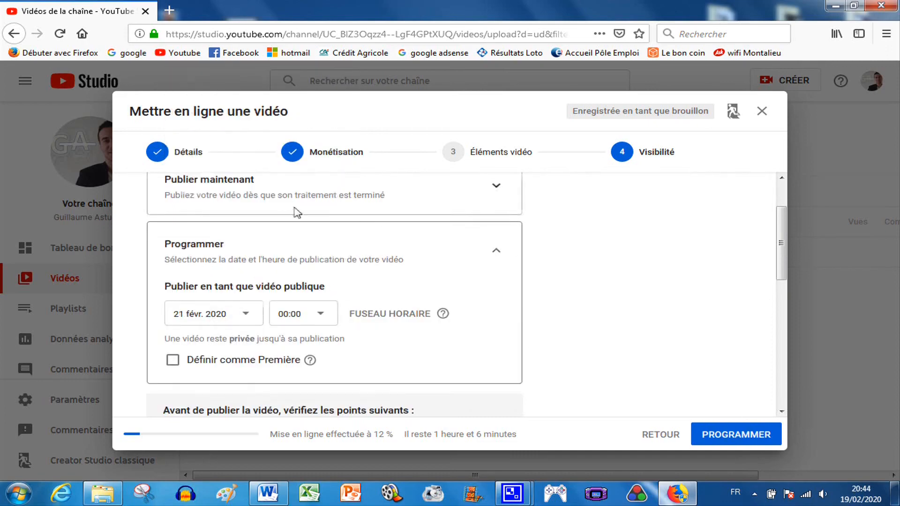
left_click(323, 314)
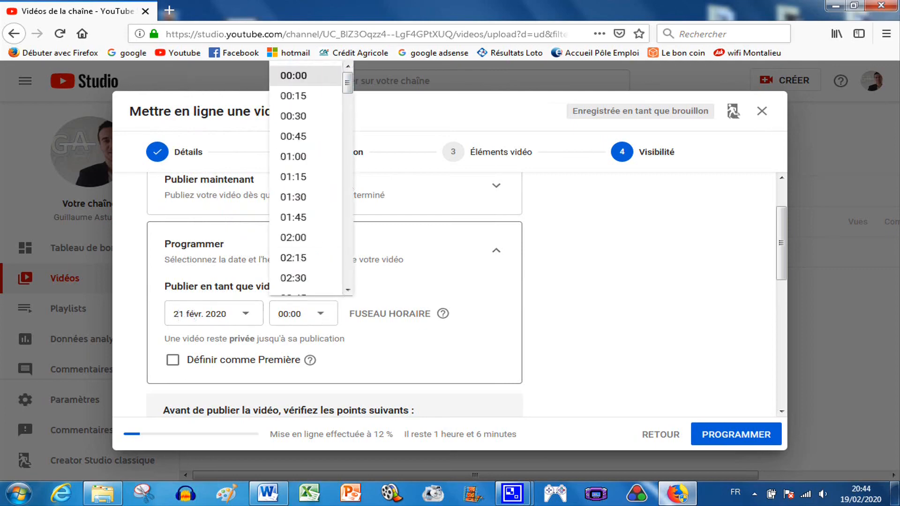
left_click(861, 494)
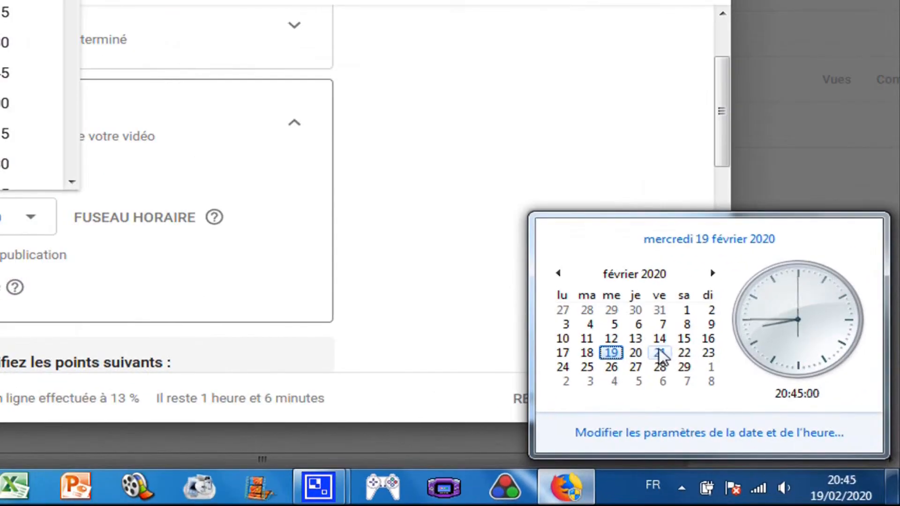
left_click_drag(347, 90, 347, 227)
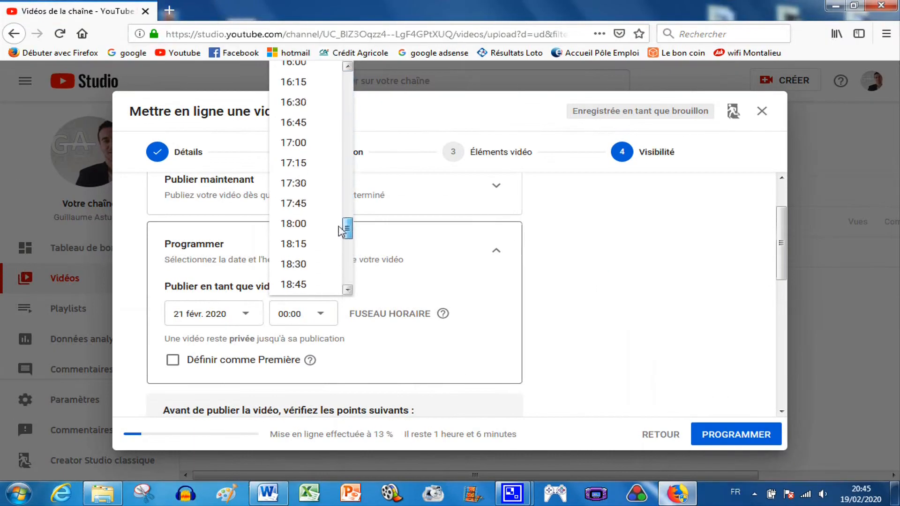
left_click_drag(284, 227, 310, 229)
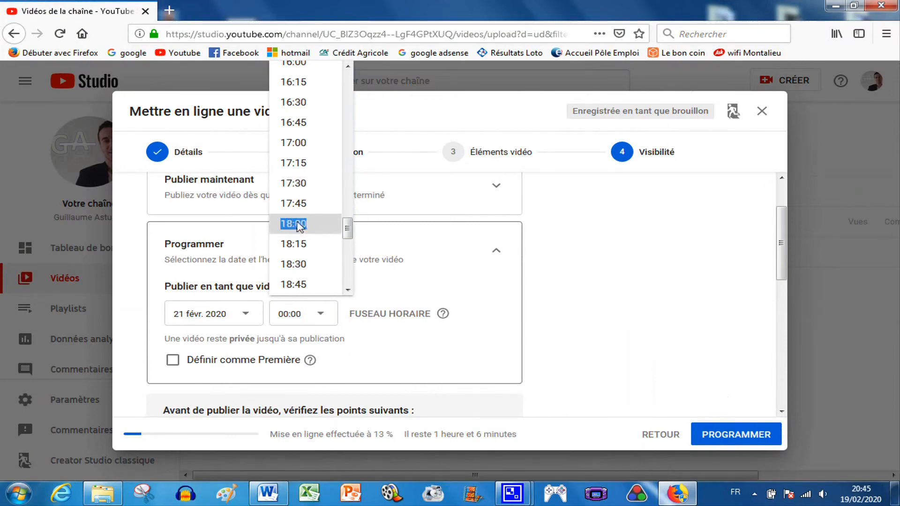
left_click(298, 227)
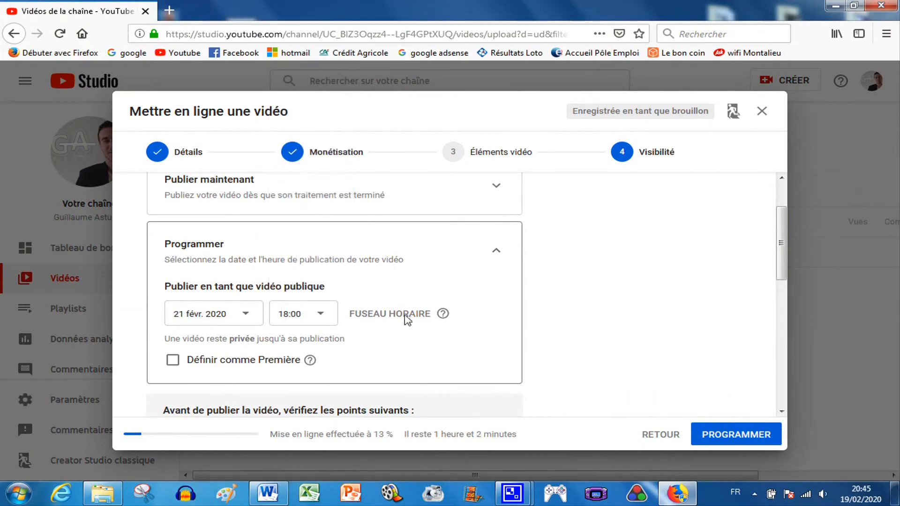
Step: Confirm the scheduled publication and close the video import dialog
scroll(401, 339, "down", 2)
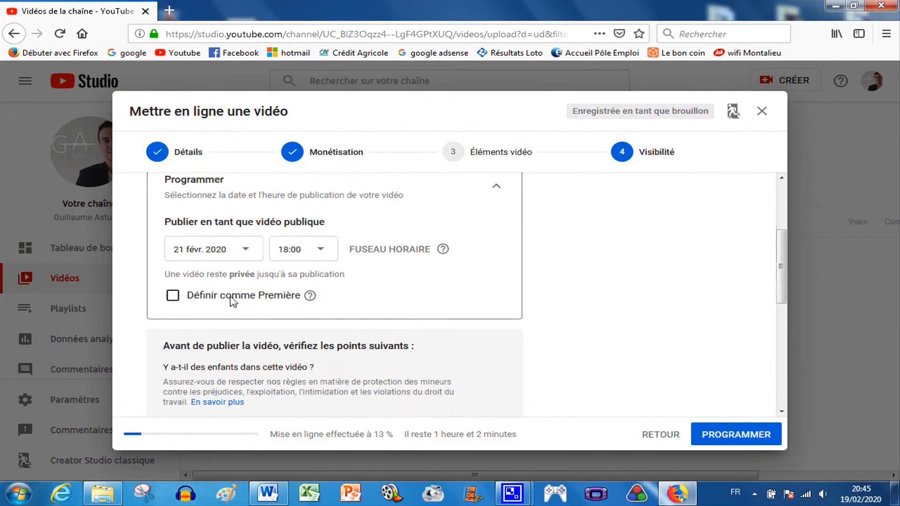
scroll(384, 295, "down", 2)
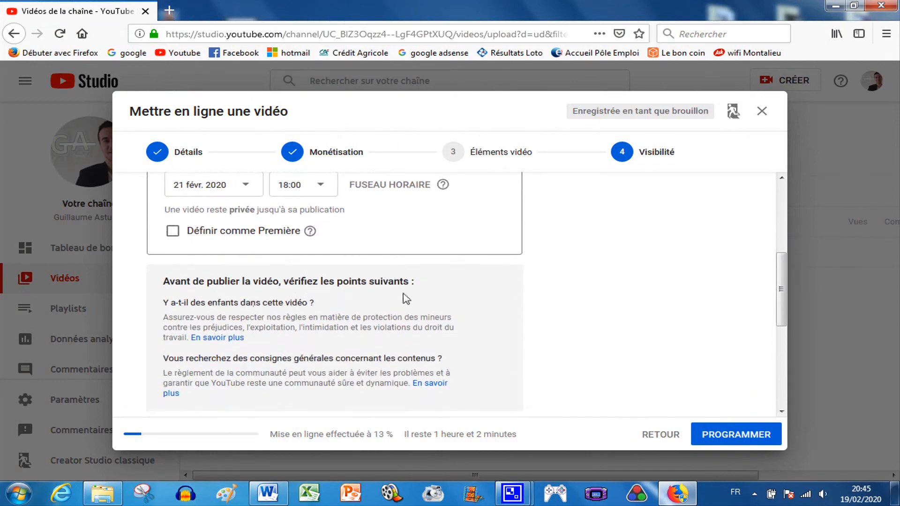
scroll(398, 290, "down", 7)
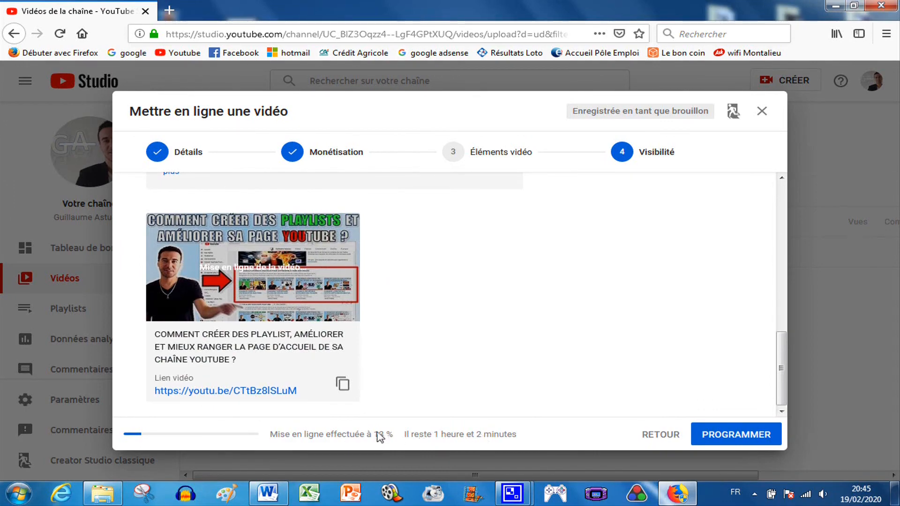
left_click(733, 436)
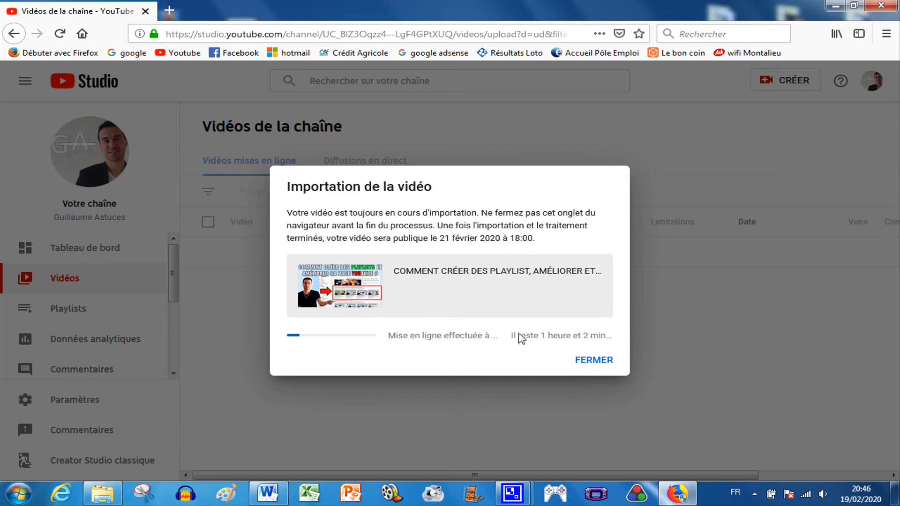
left_click(594, 361)
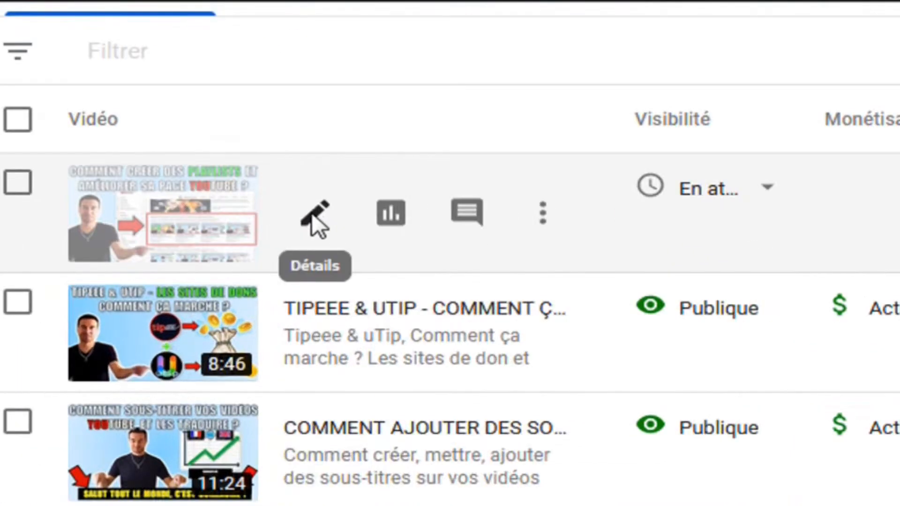
Step: Open the uploaded video's details page and review its title, description and tags
left_click(312, 213)
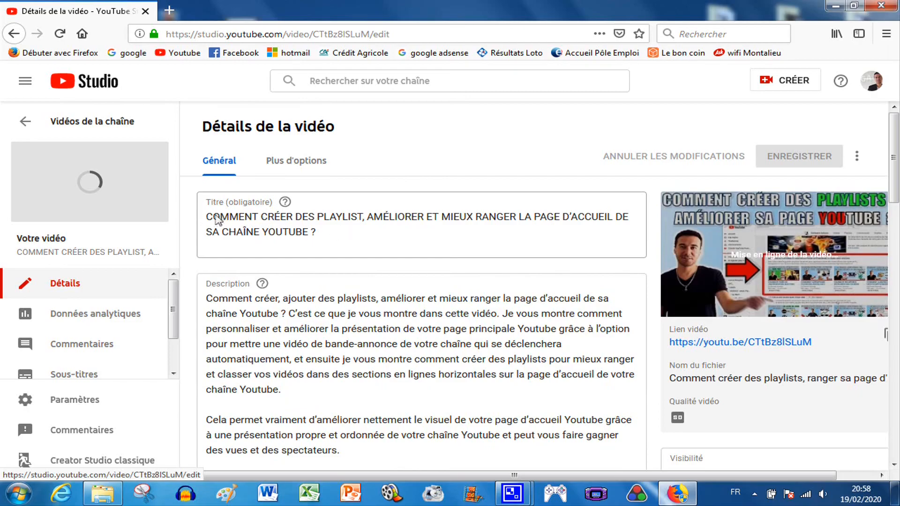
scroll(370, 264, "down", 3)
scroll(516, 295, "up", 3)
scroll(468, 310, "down", 3)
scroll(546, 333, "down", 12)
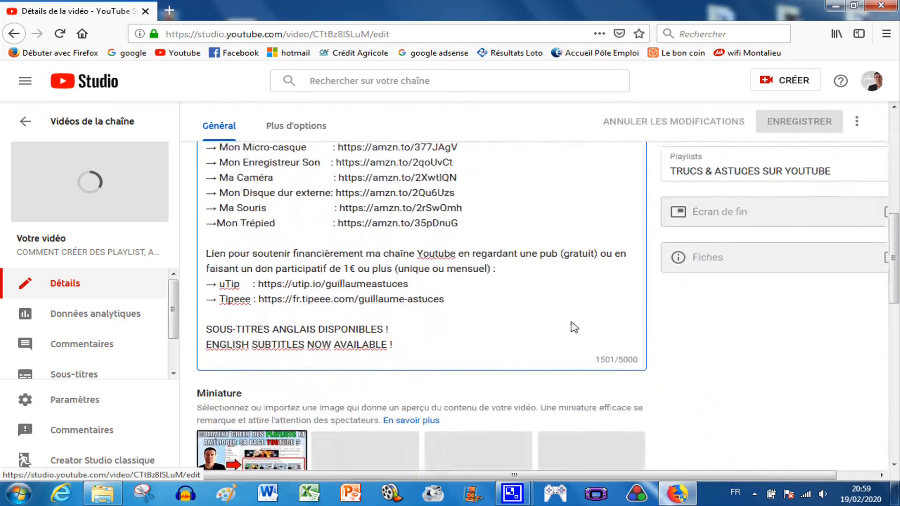
scroll(495, 321, "down", 4)
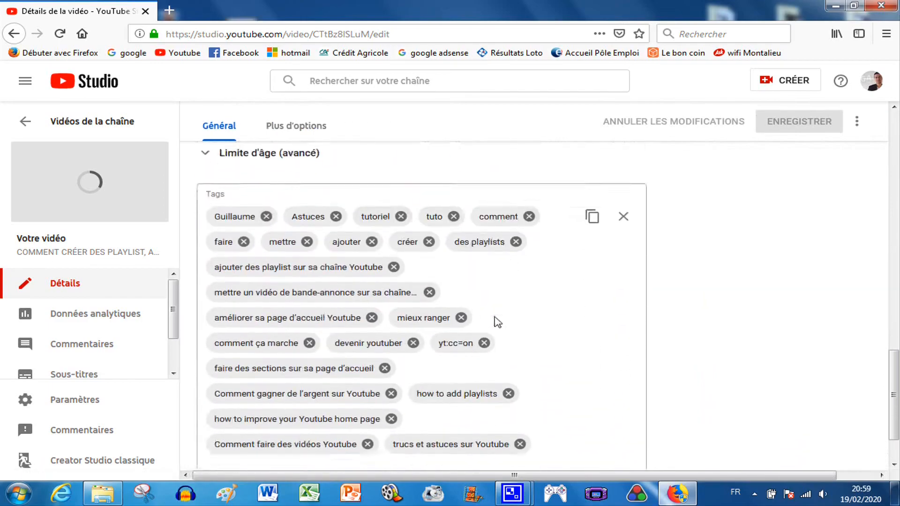
scroll(445, 395, "up", 15)
scroll(562, 375, "up", 3)
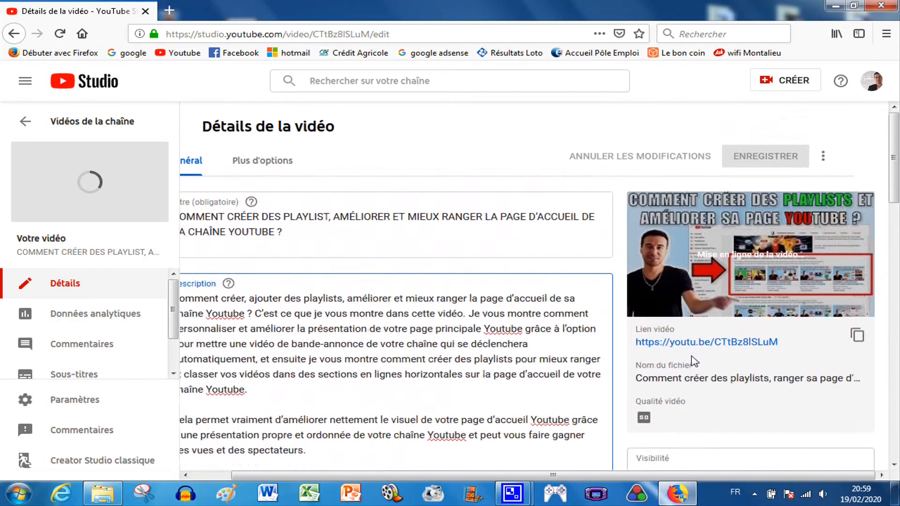
Step: Examine the published video in the channel's playlist section and its watch page description
left_click_drag(620, 474, 424, 396)
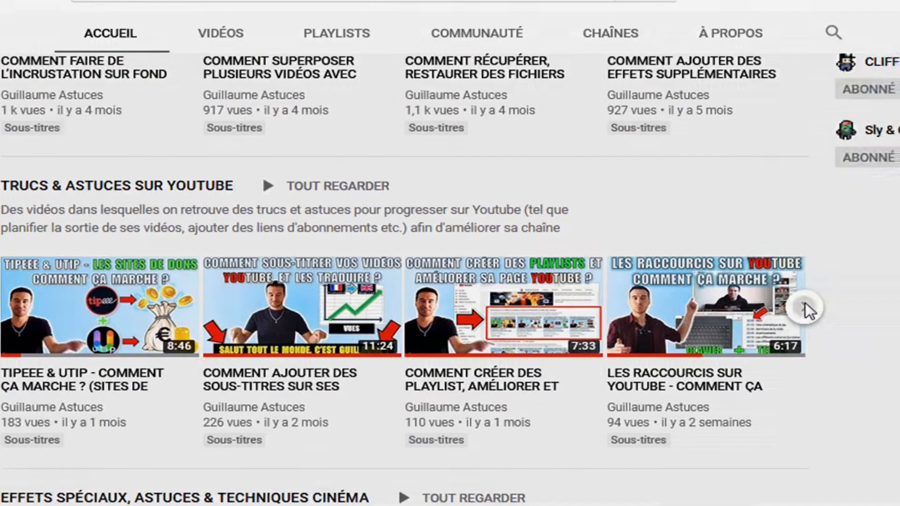
left_click(872, 309)
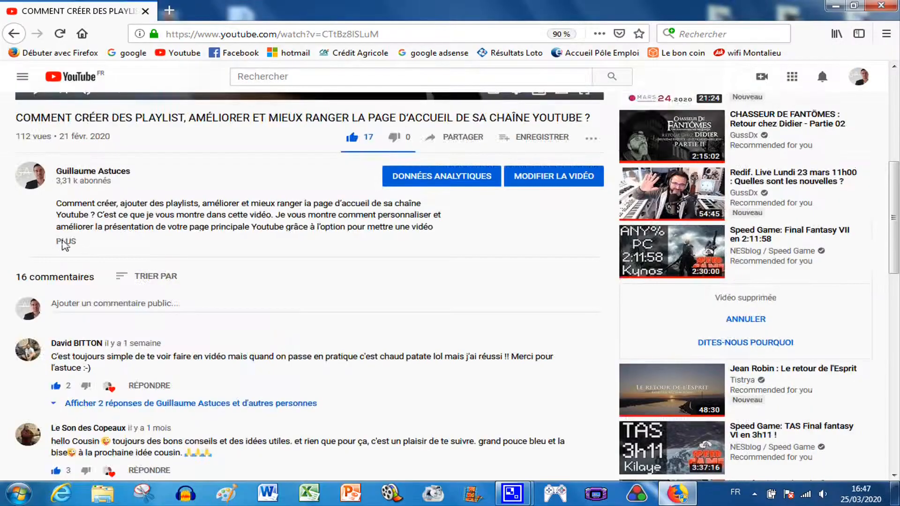
scroll(89, 285, "down", 5)
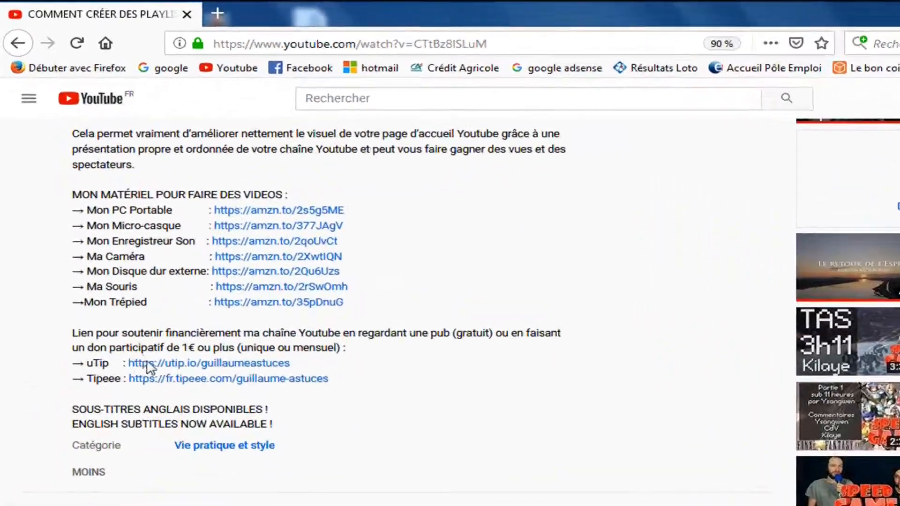